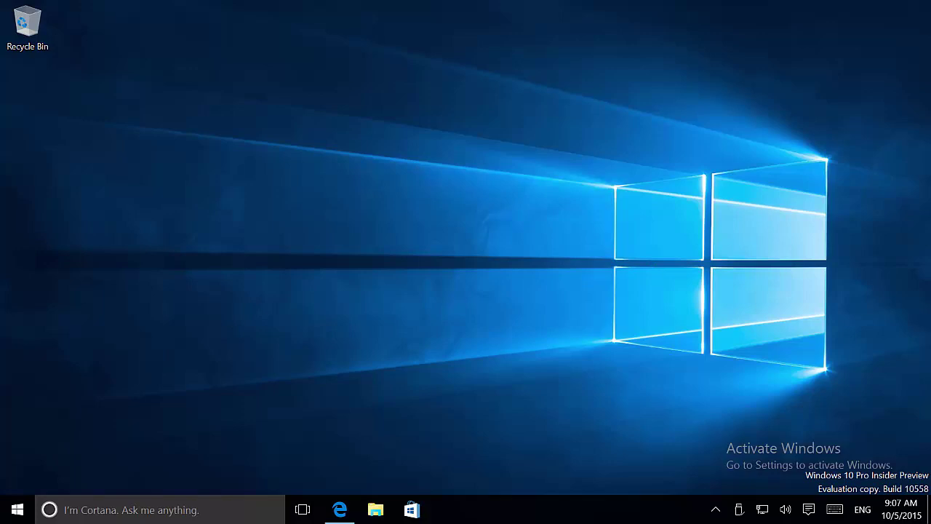
key(super)
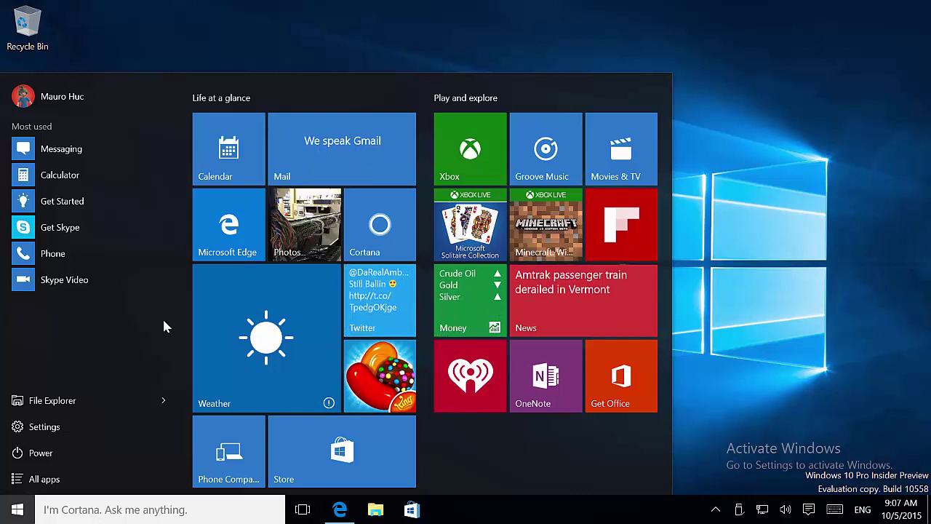
right_click(273, 306)
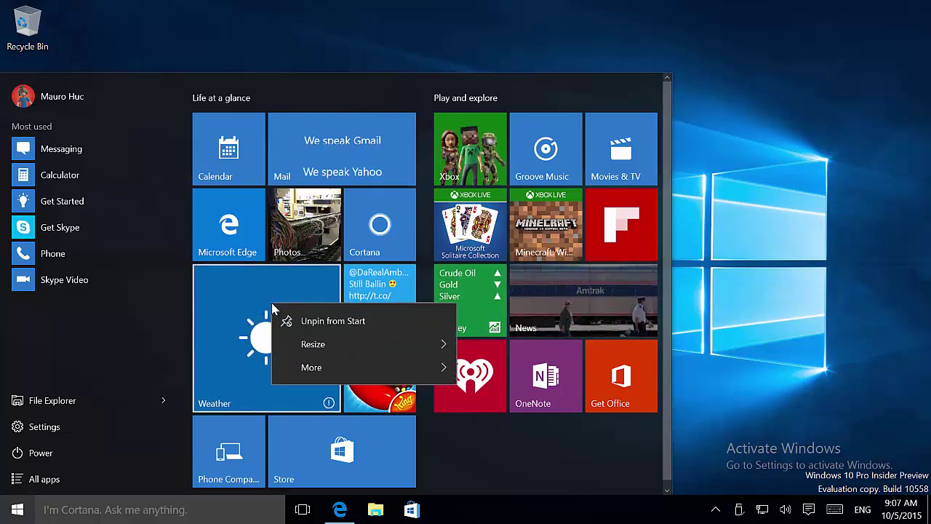
mouse_move(368, 357)
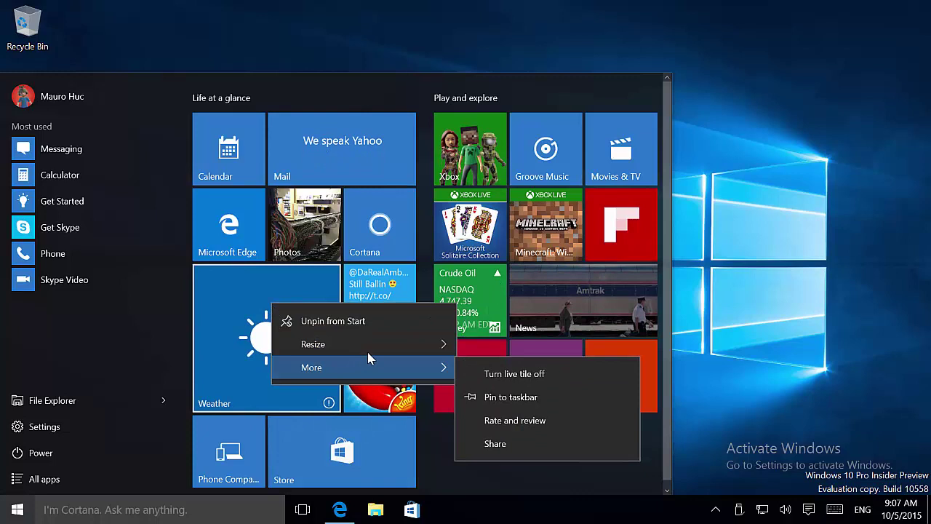
mouse_move(395, 345)
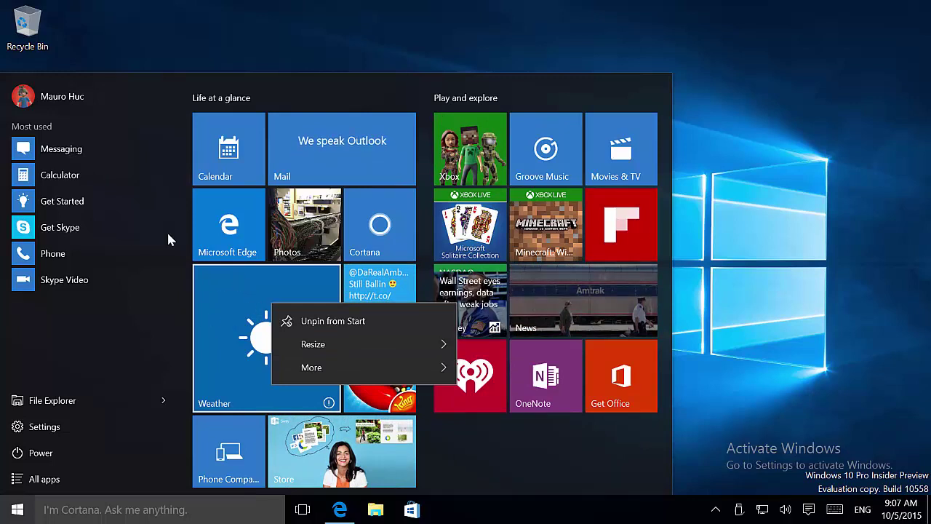
click(87, 346)
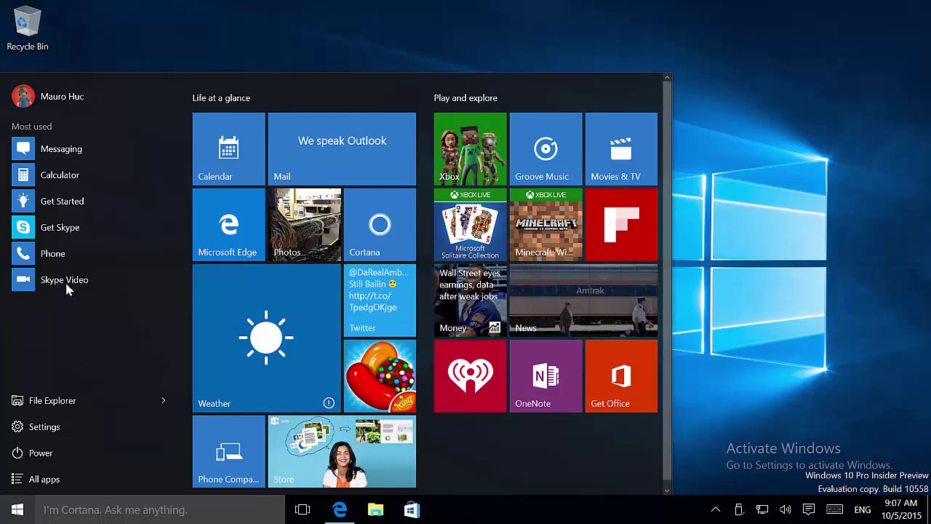
right_click(47, 148)
mouse_move(106, 191)
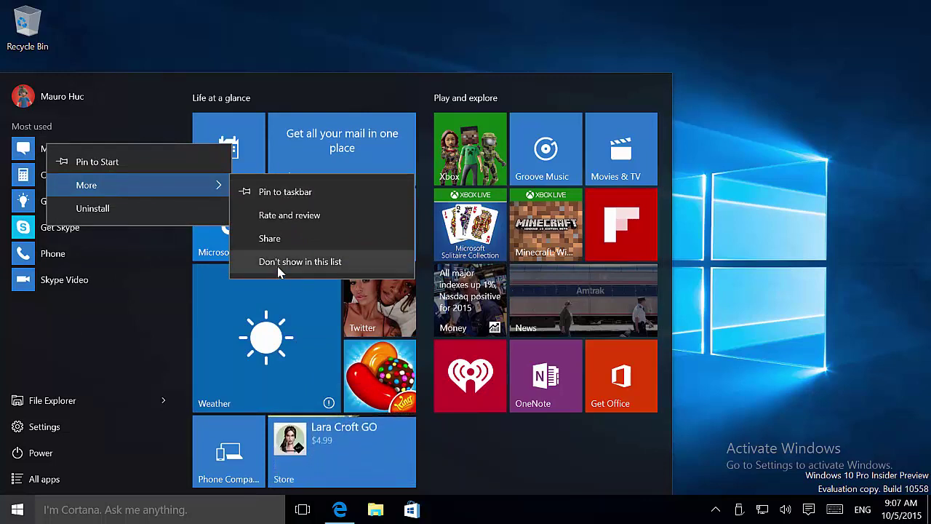
click(114, 338)
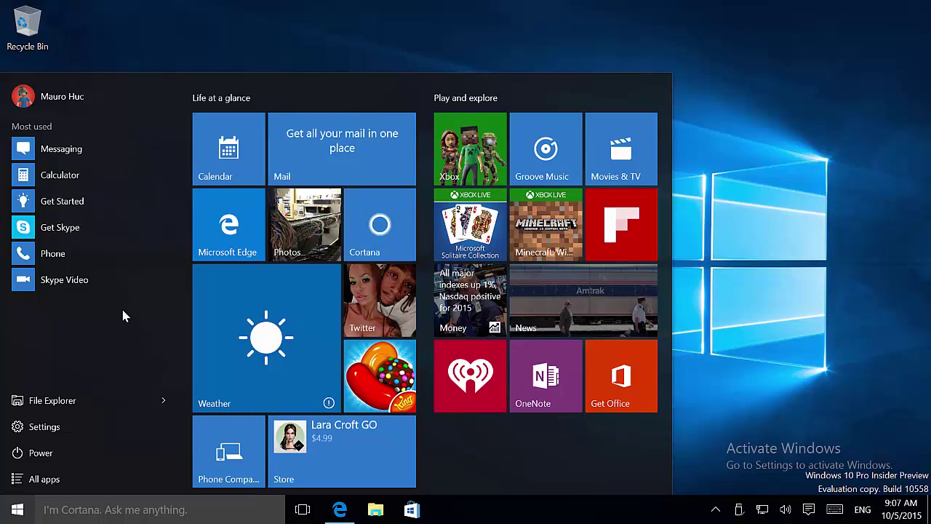
Launch Computer Management from File Explorer's jump list via More > Manage, then close it.
click(165, 404)
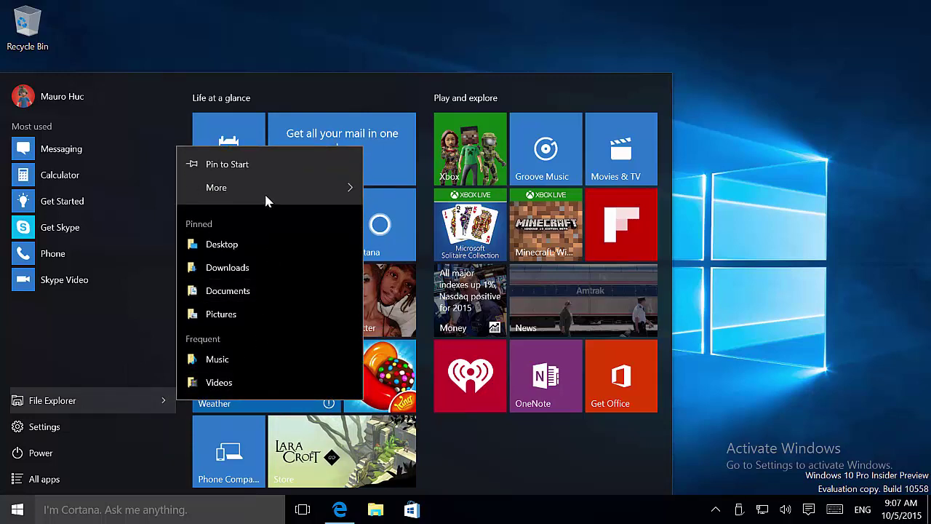
mouse_move(262, 194)
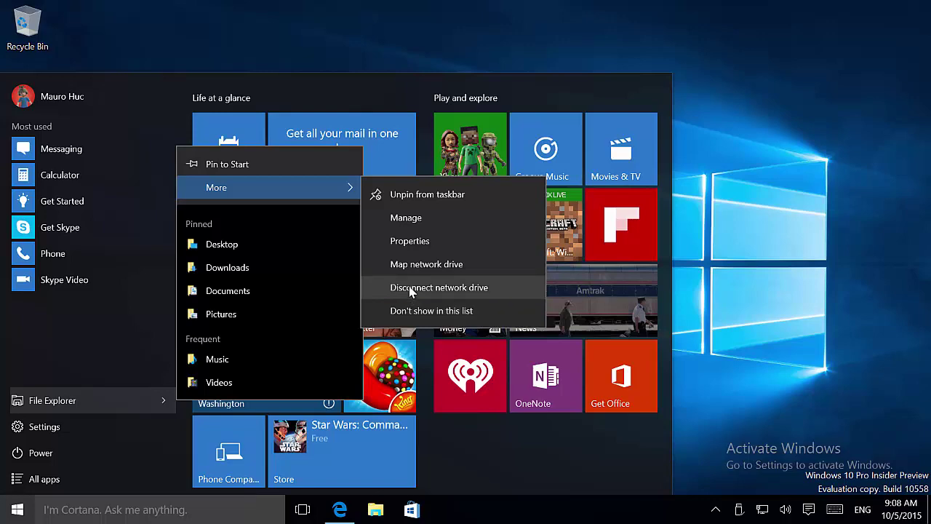
click(406, 217)
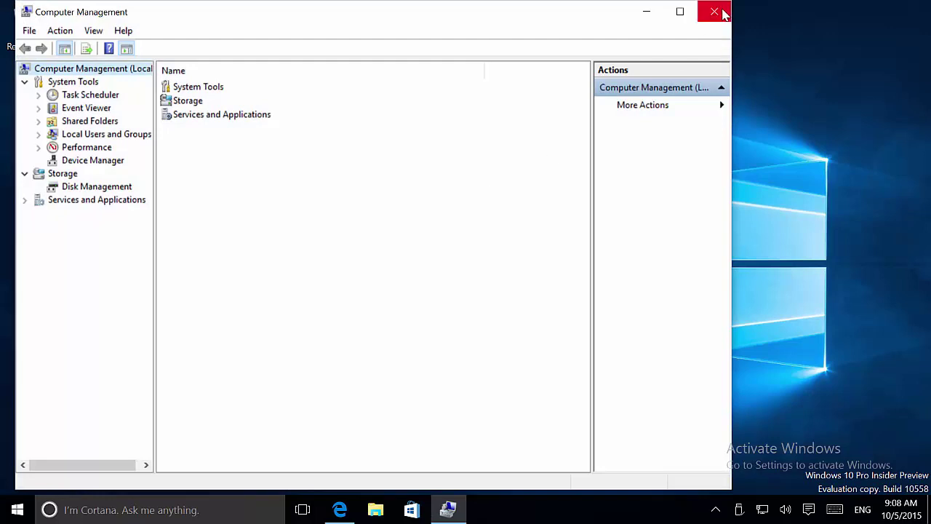
click(714, 12)
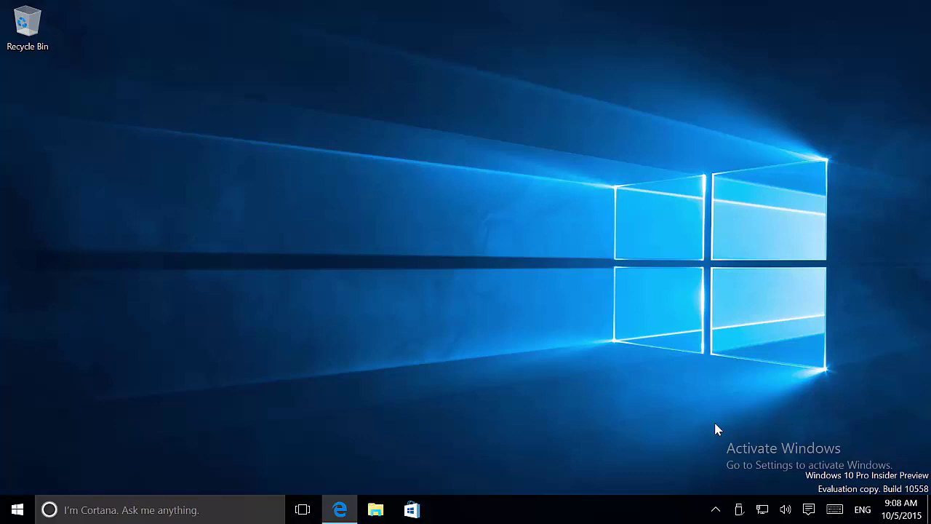
click(741, 512)
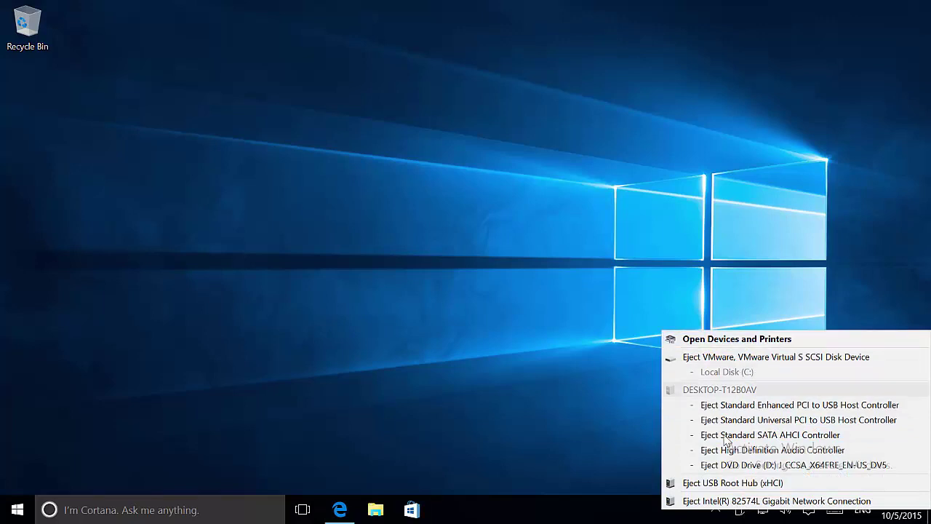
click(582, 393)
click(206, 509)
text(r)
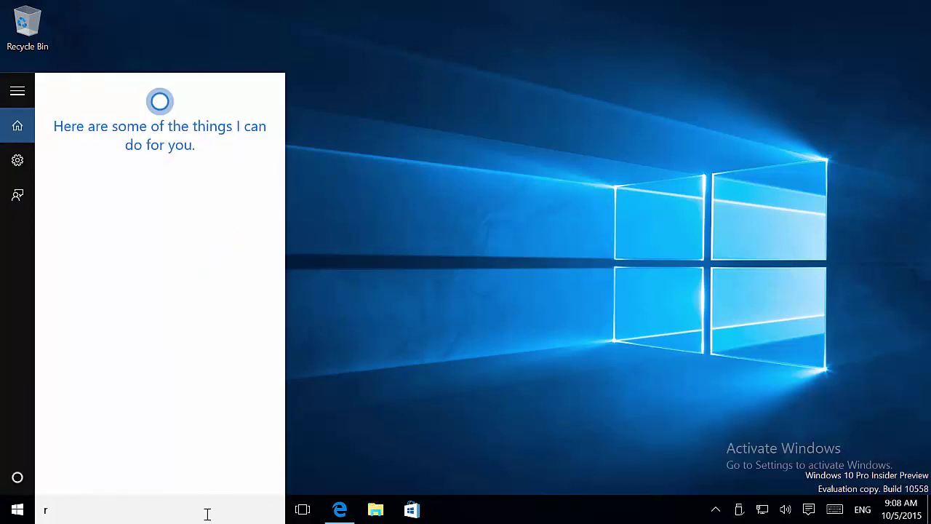
text(egedit)
key(Return)
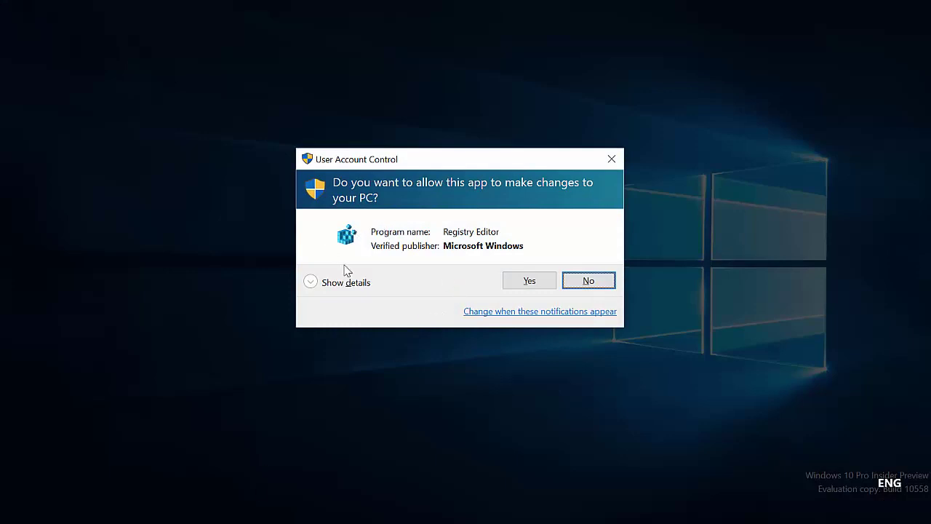
click(531, 282)
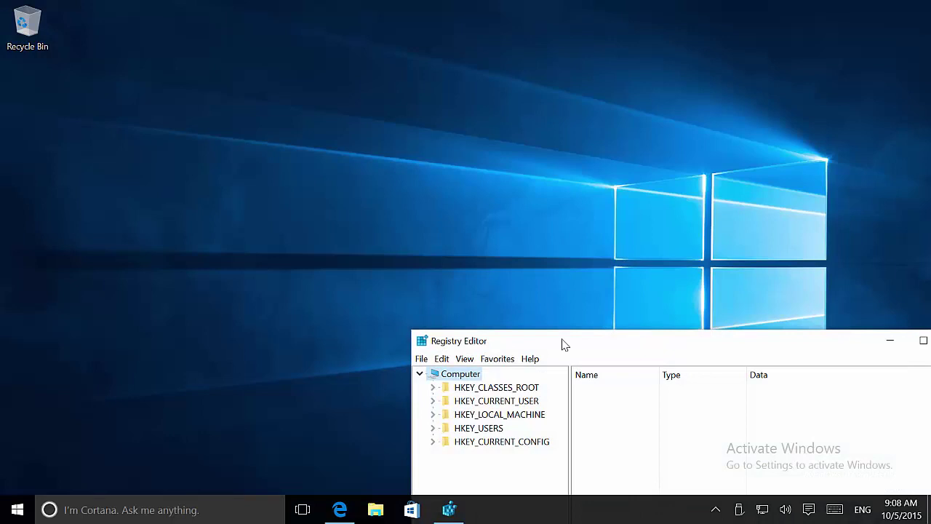
drag(561, 345, 440, 177)
click(463, 517)
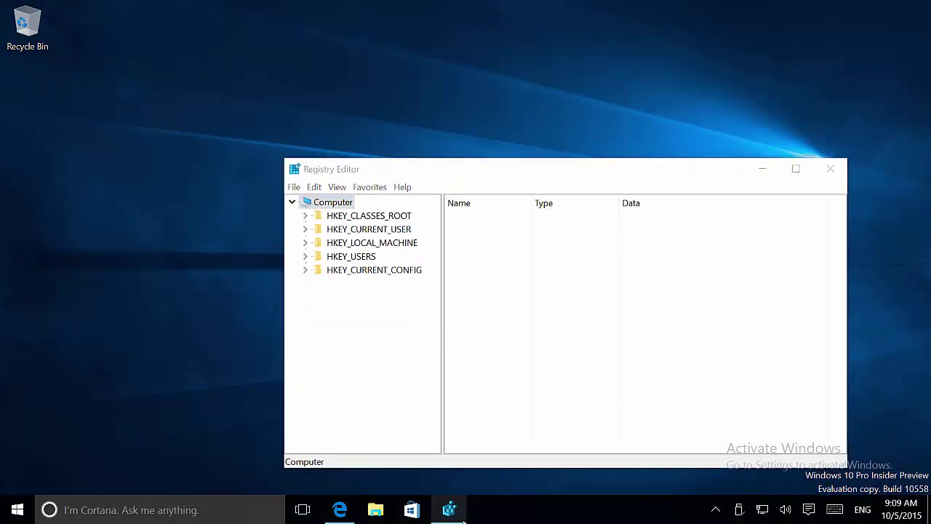
click(832, 174)
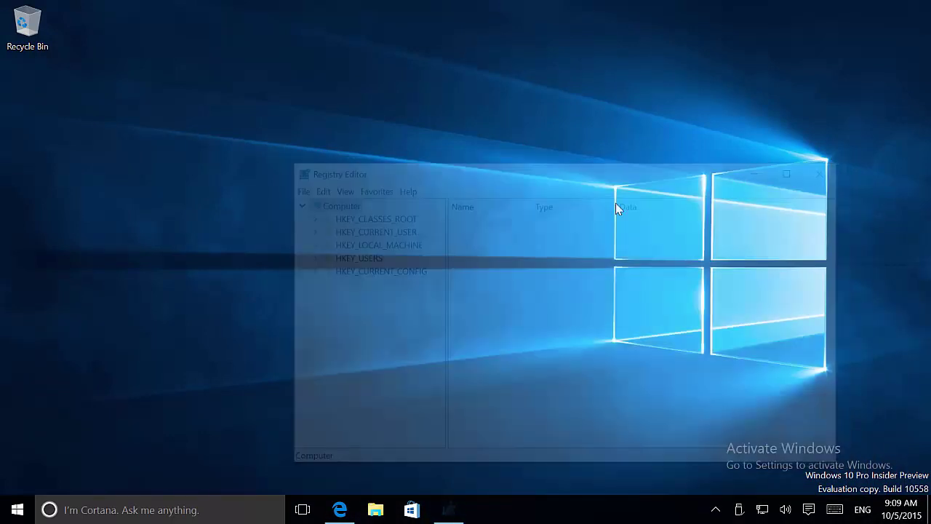
right_click(19, 513)
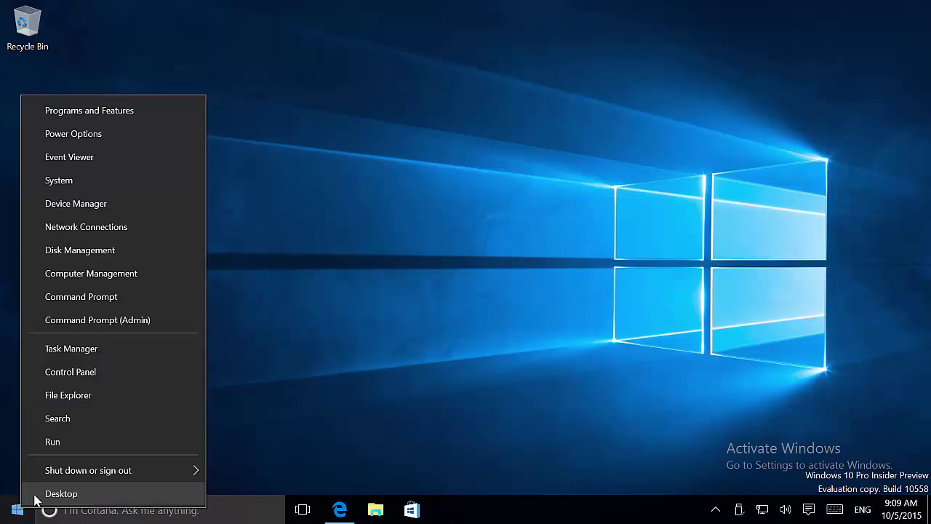
click(104, 374)
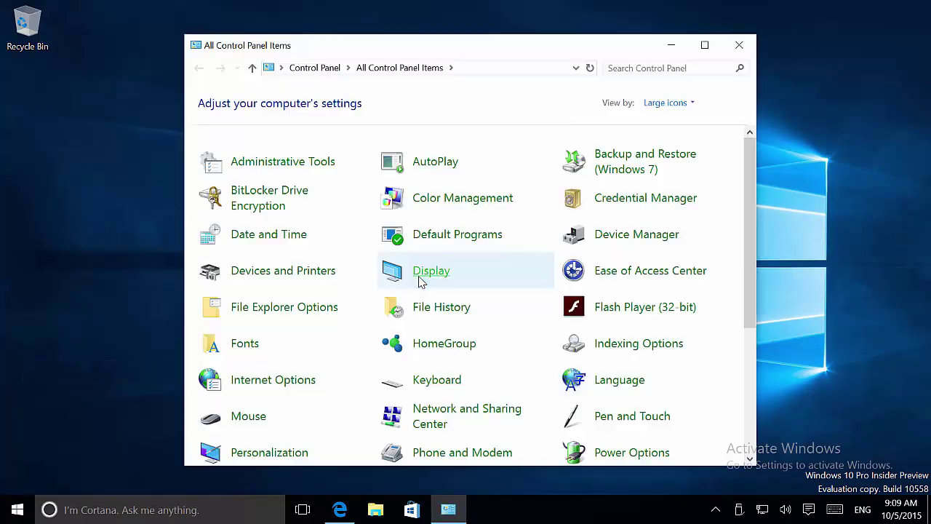
click(703, 45)
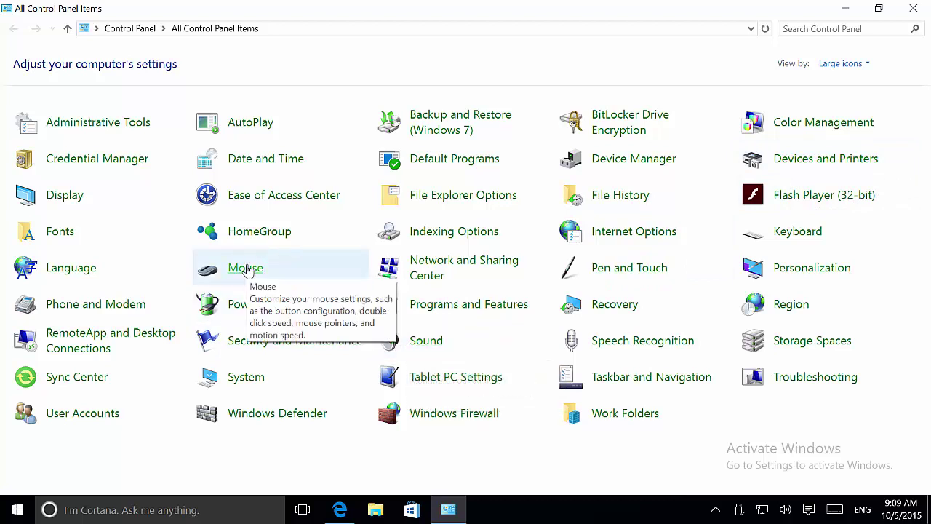
key(alt+F4)
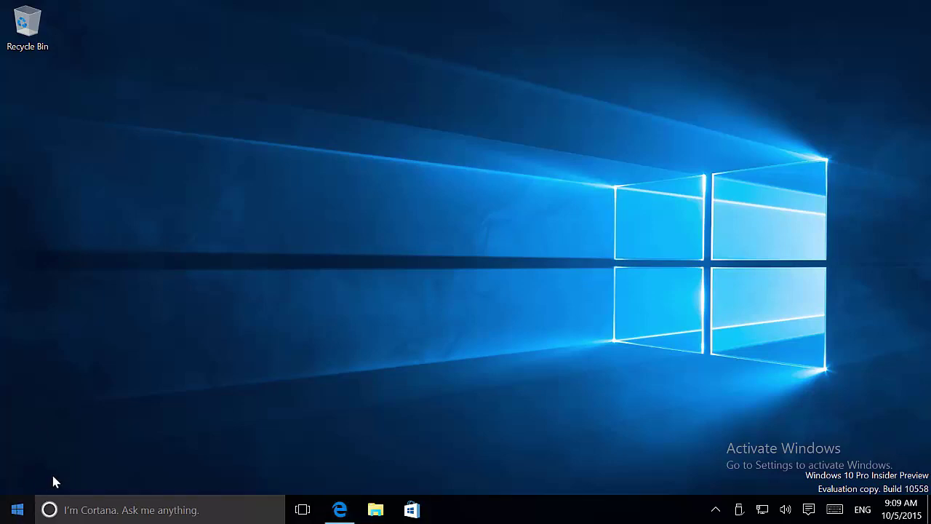
Go to the System page of Windows Settings from the Start menu.
key(super)
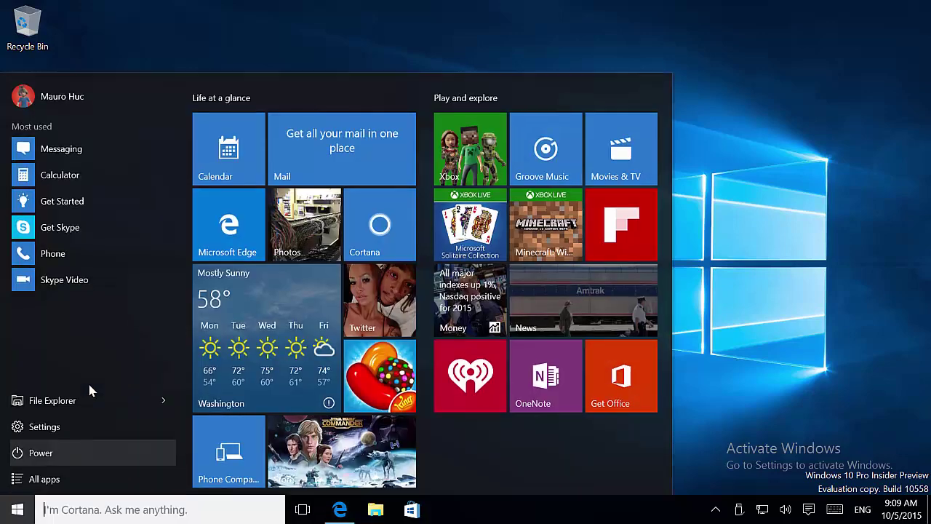
click(54, 434)
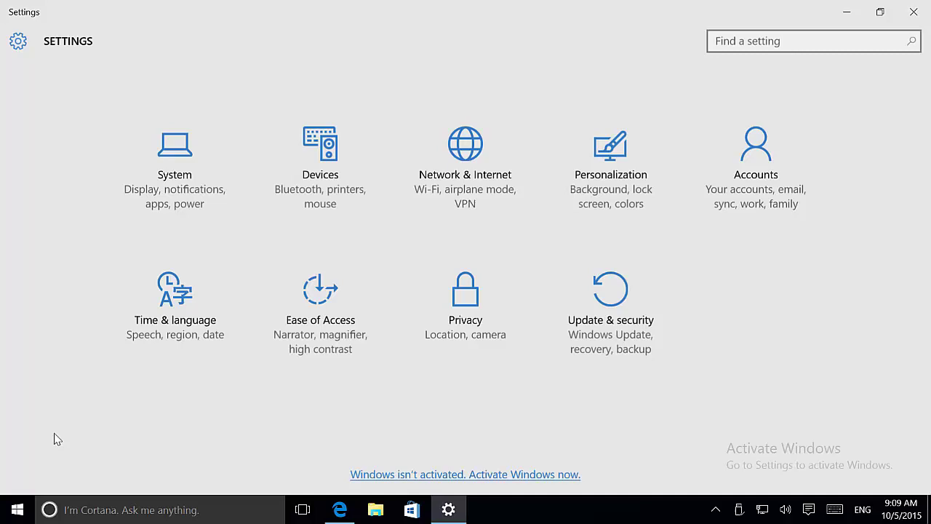
click(184, 177)
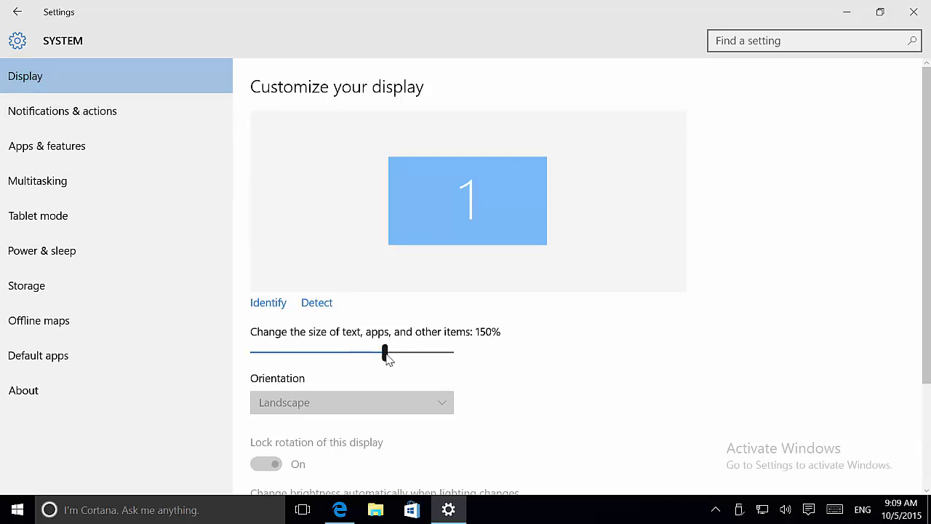
Lower text and app scaling to 125%, then restore it to 150%.
mouse_move(387, 357)
drag(386, 355, 313, 359)
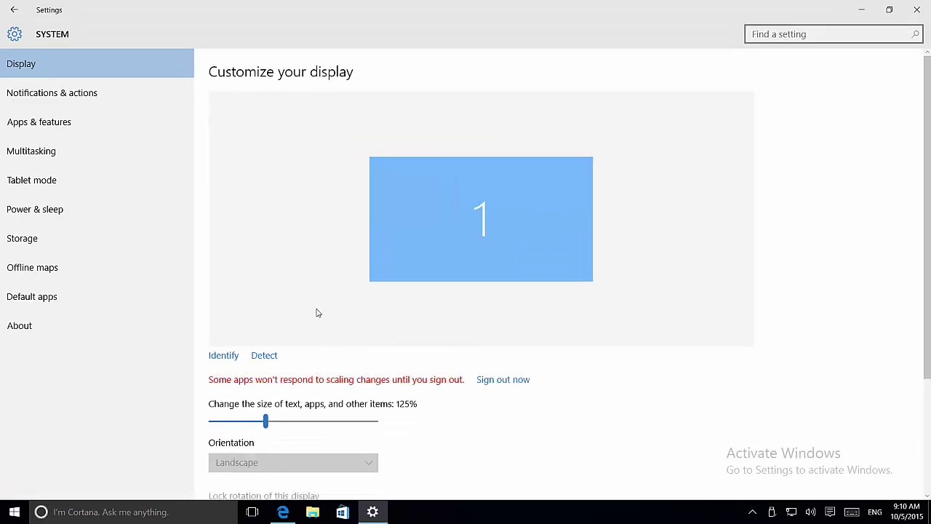
scroll(320, 316, down, 5)
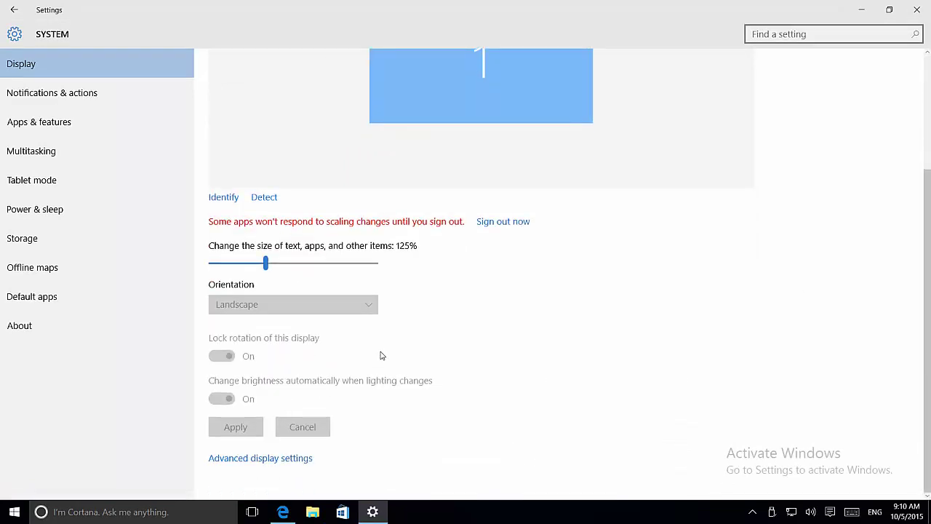
scroll(381, 355, up, 4)
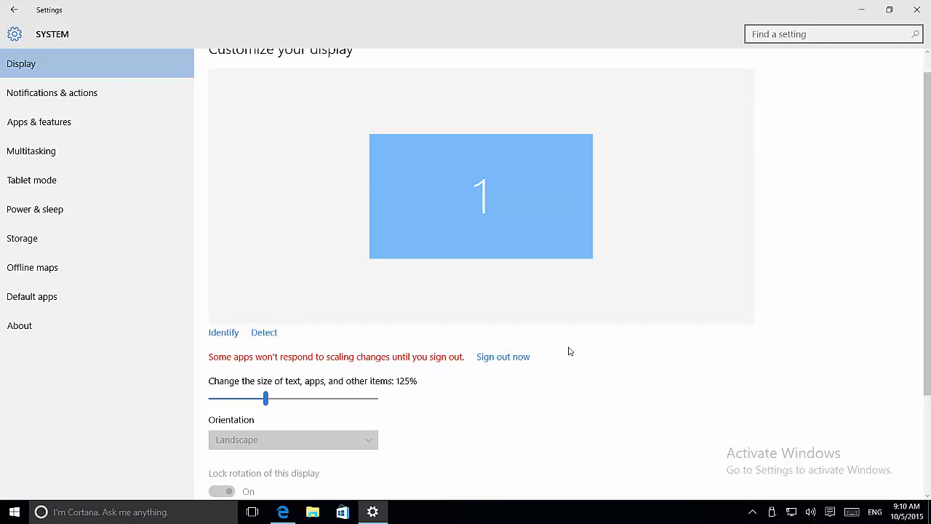
drag(266, 399, 320, 400)
scroll(405, 376, up, 1)
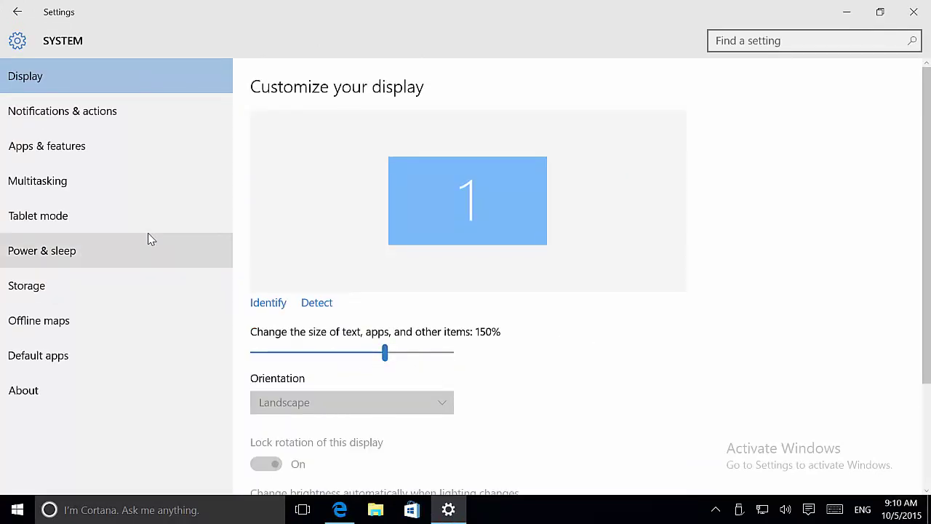
click(102, 284)
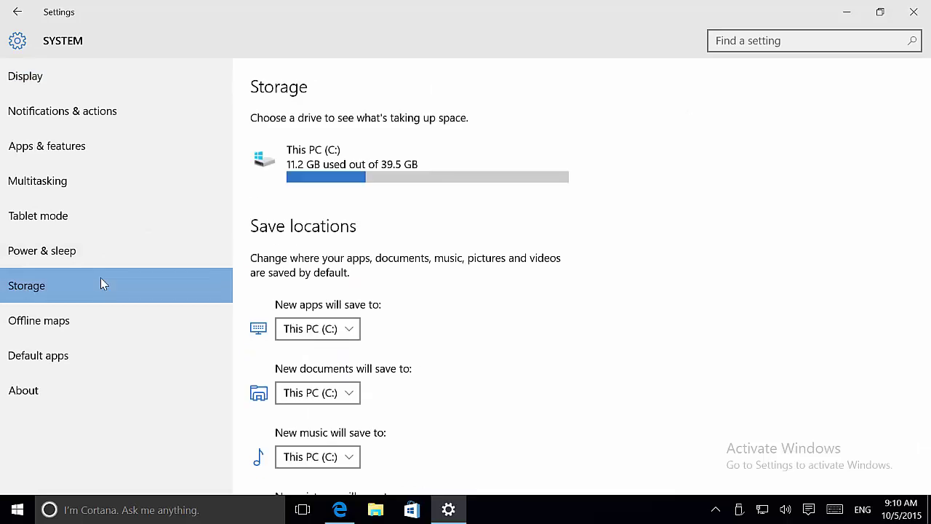
scroll(436, 295, down, 3)
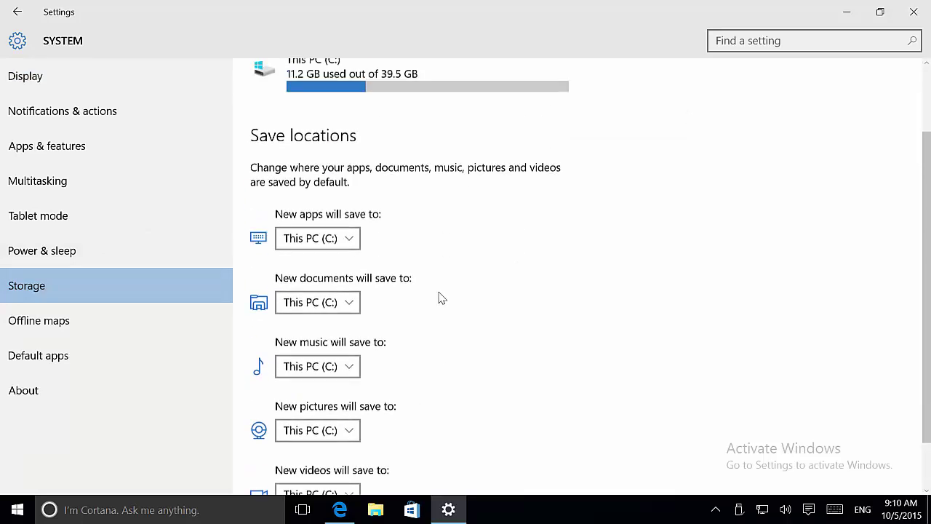
scroll(440, 298, up, 2)
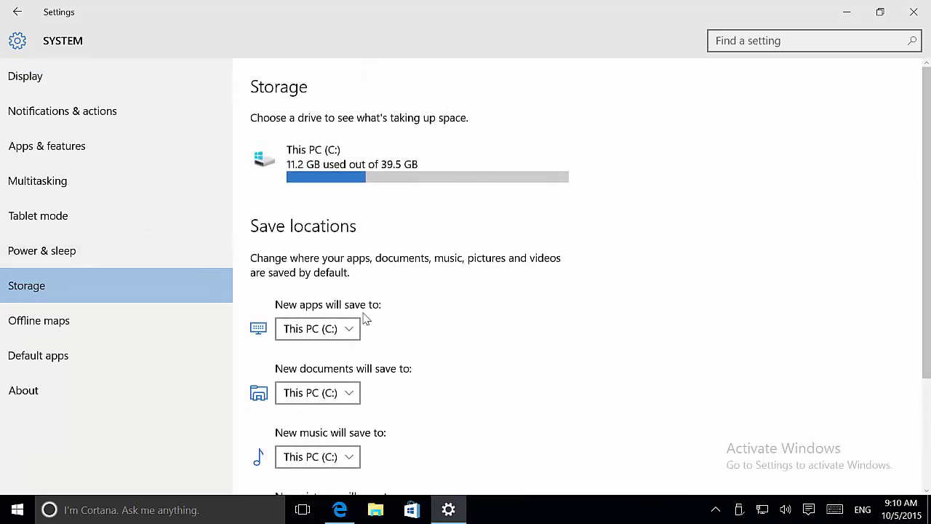
click(327, 331)
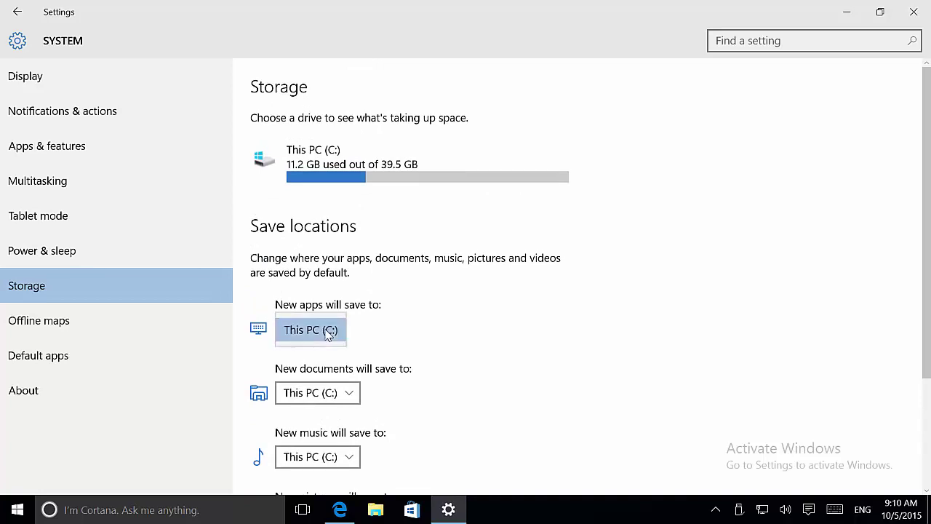
click(429, 322)
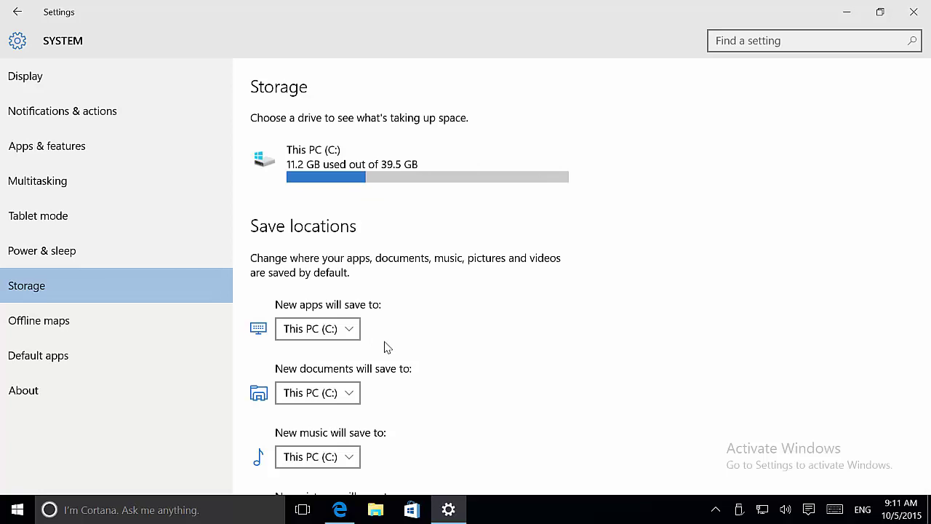
click(338, 331)
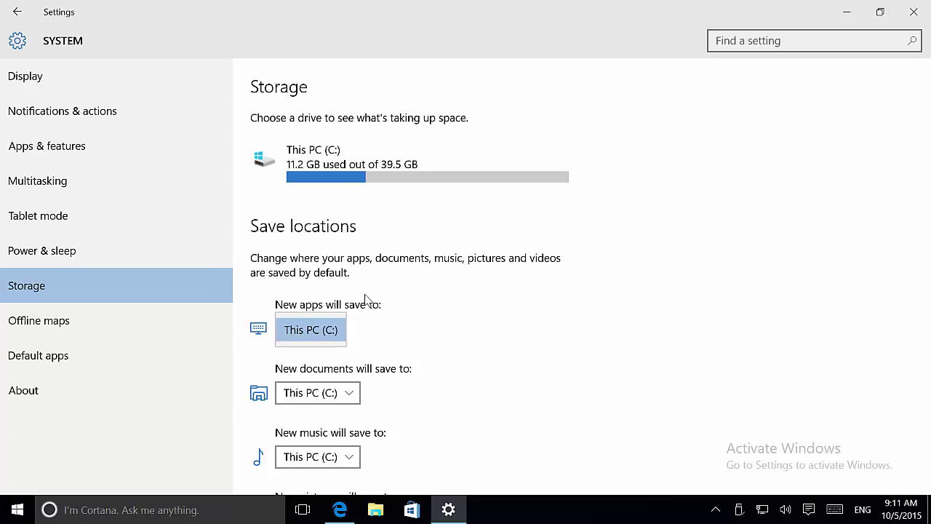
click(325, 291)
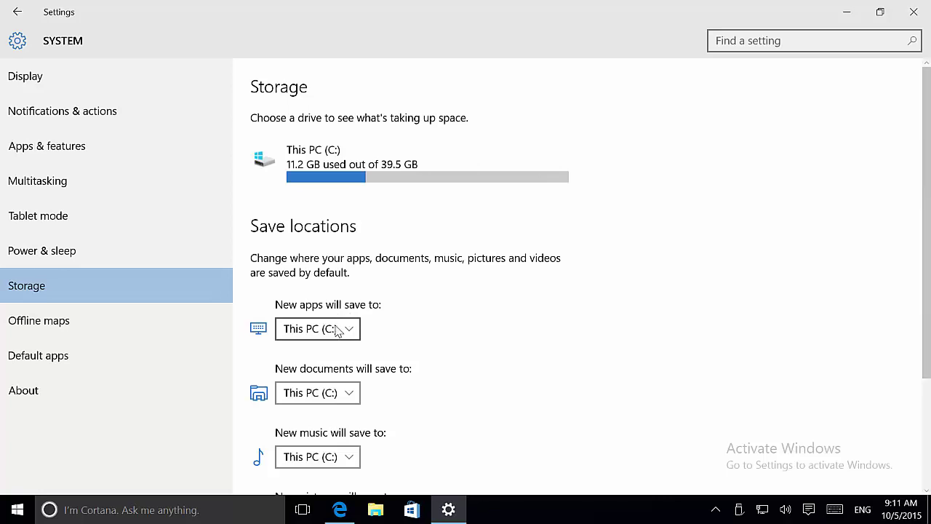
Expand Microsoft Messaging in the Apps & features list to reveal its Move and Uninstall buttons.
click(120, 166)
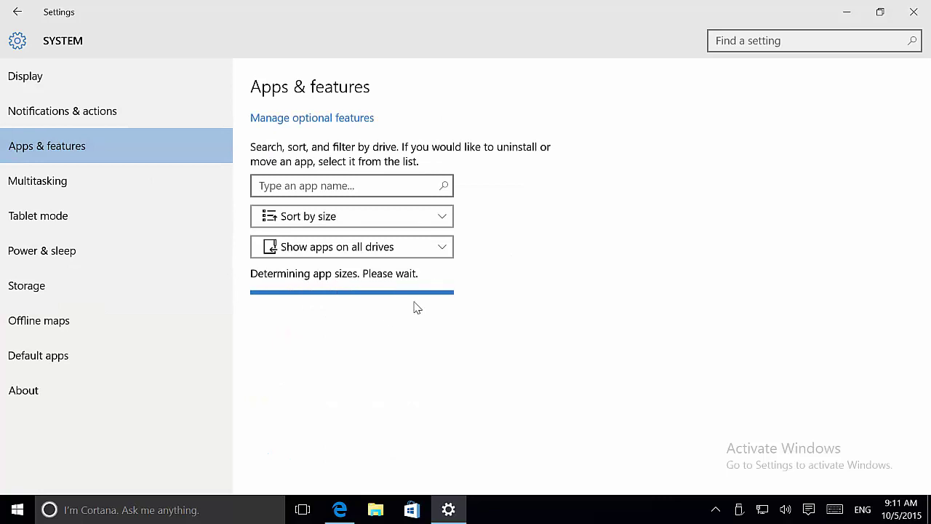
scroll(415, 300, down, 3)
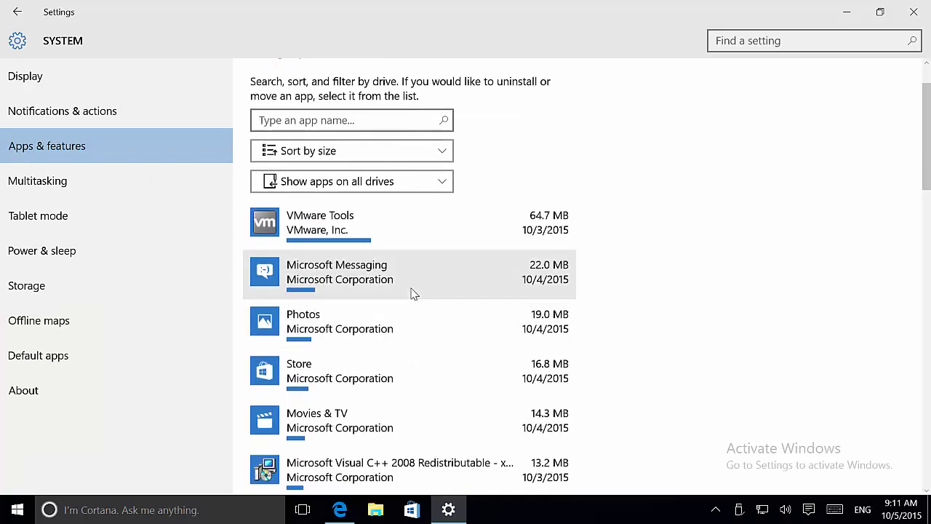
click(412, 293)
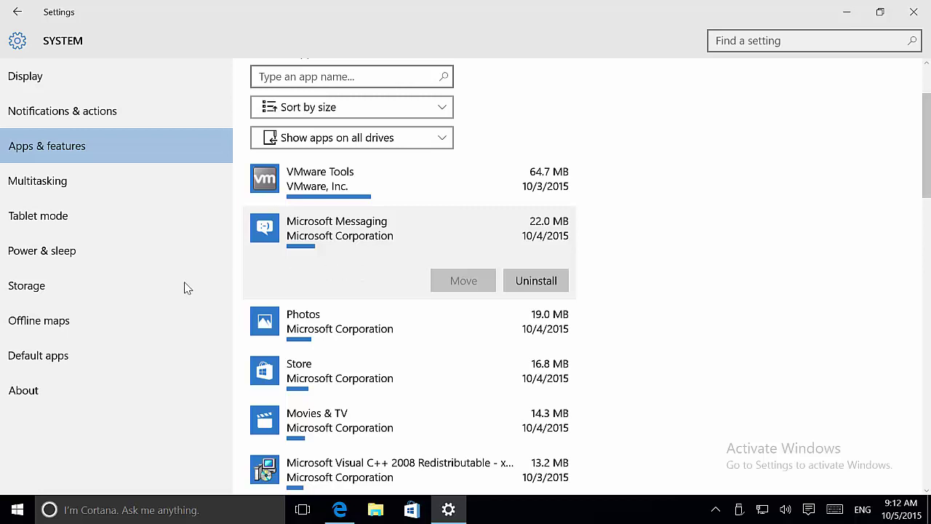
View the About page showing version 1511, build 10558.0, then return to Settings home.
click(46, 389)
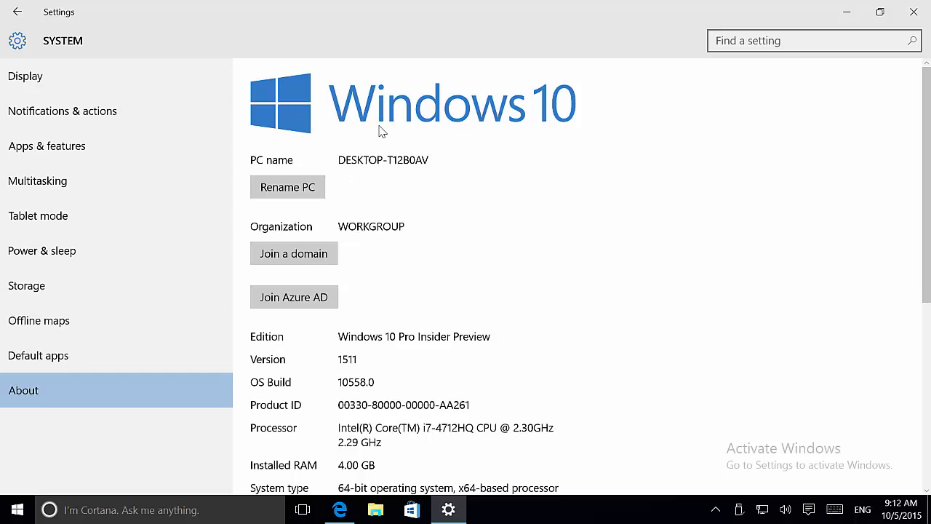
click(18, 40)
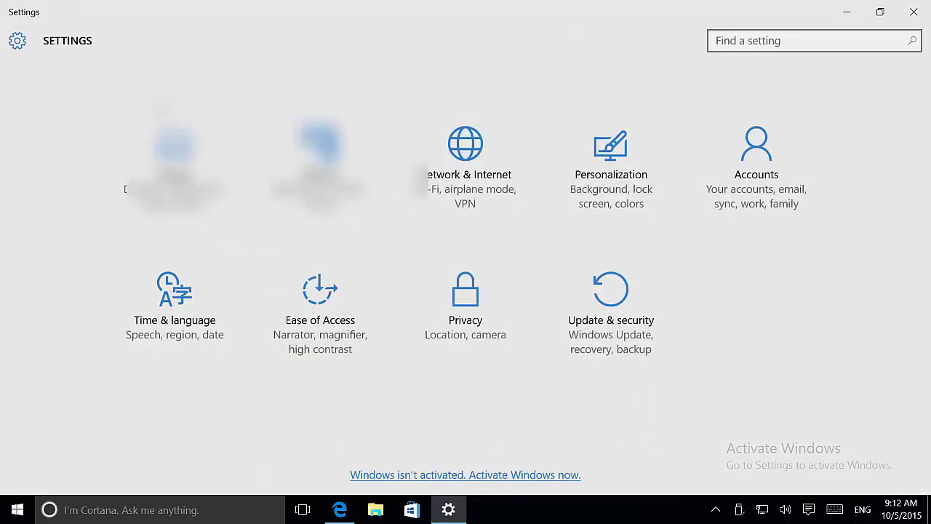
Open Accounts and scroll down to the email, calendar and contacts accounts list.
click(757, 201)
scroll(757, 201, down, 5)
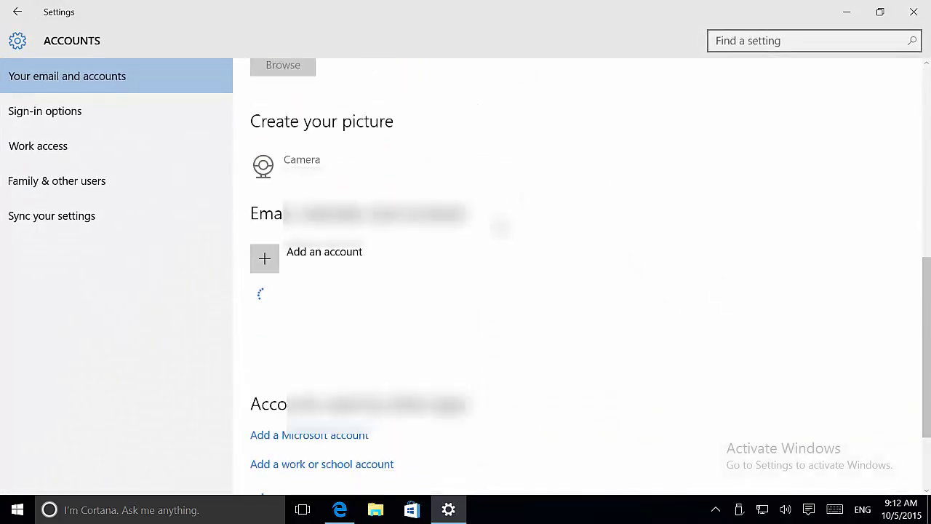
scroll(407, 232, down, 2)
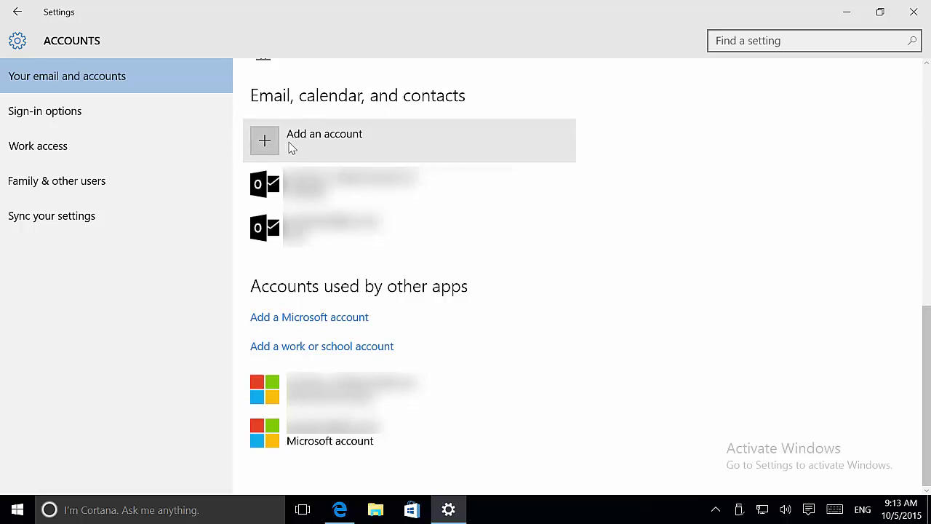
click(292, 148)
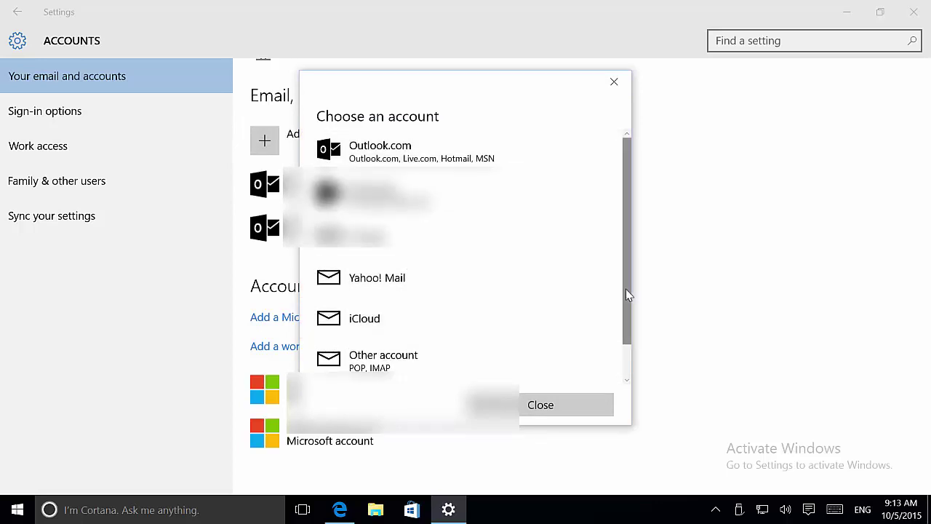
drag(625, 289, 622, 378)
scroll(603, 276, up, 5)
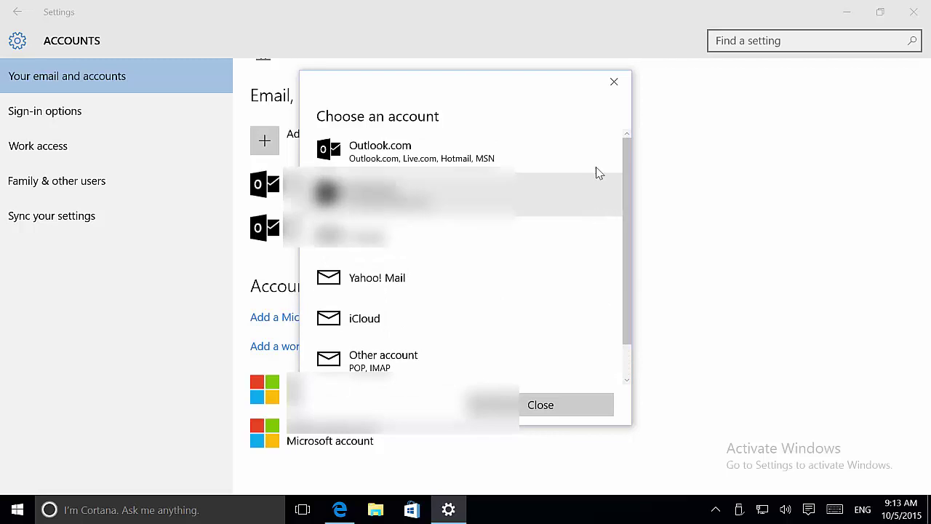
click(614, 82)
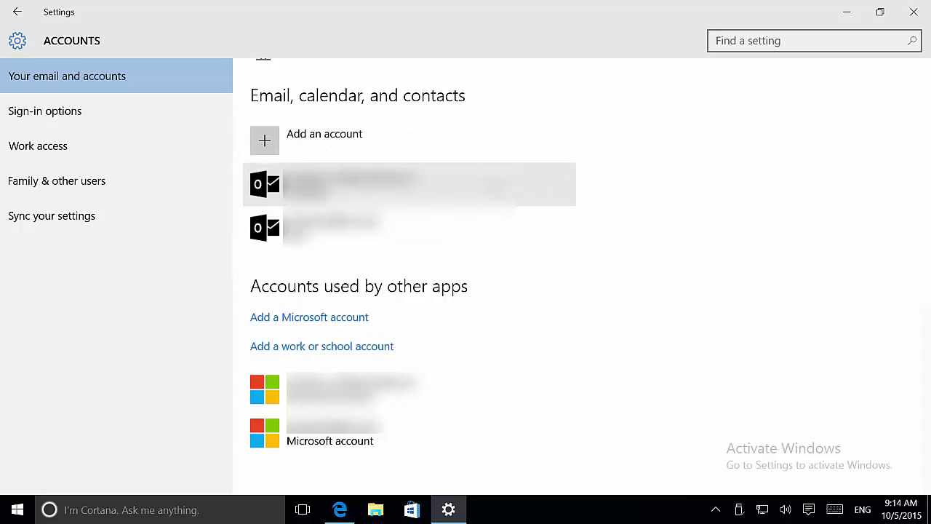
Return to Settings home and open Update & security's Windows Update page.
click(19, 42)
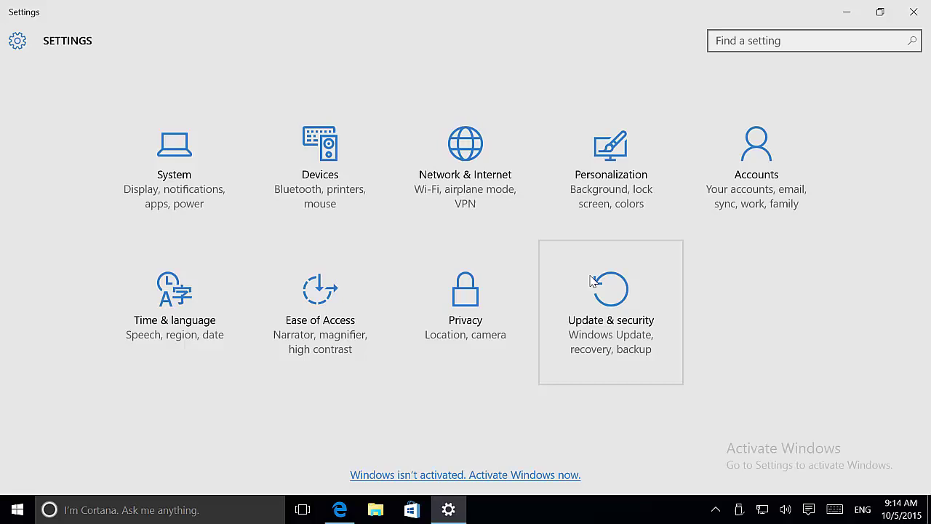
click(593, 281)
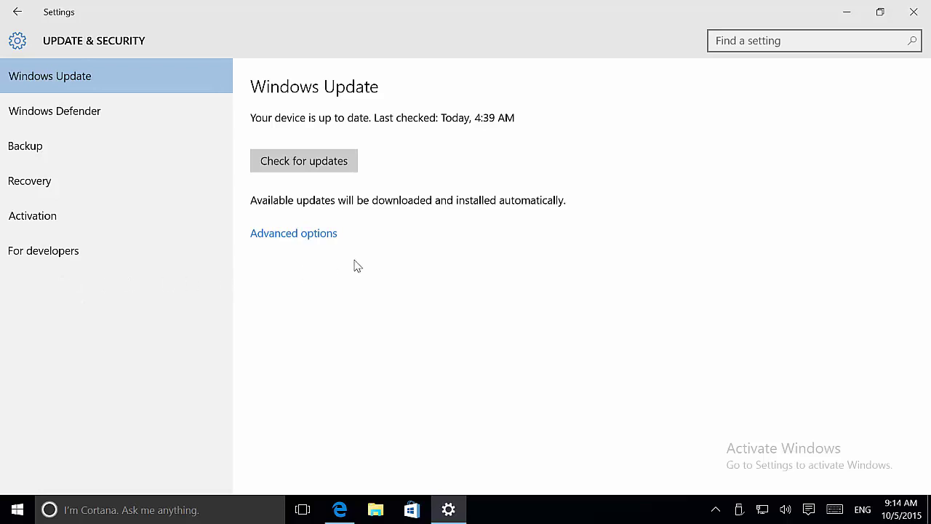
Close Settings, bring Edge forward, and dismiss the newsletter popup on the article.
click(914, 12)
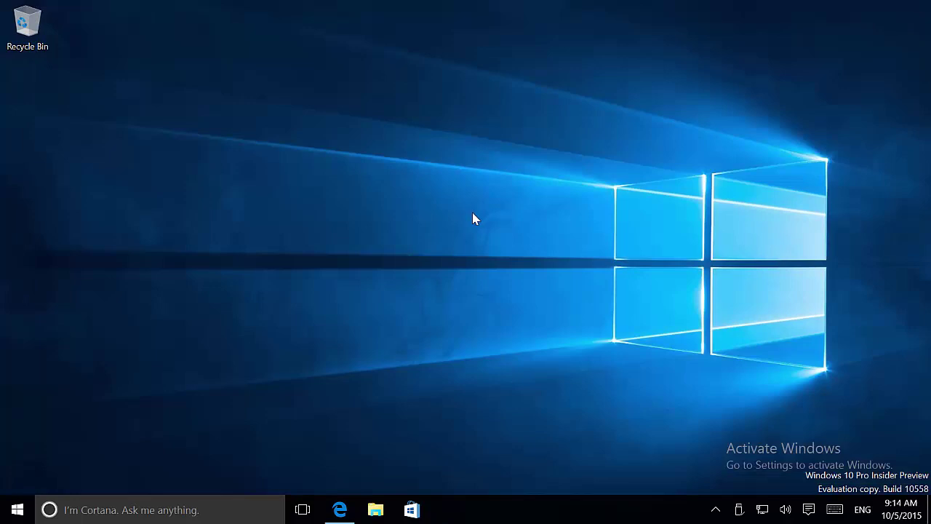
click(342, 511)
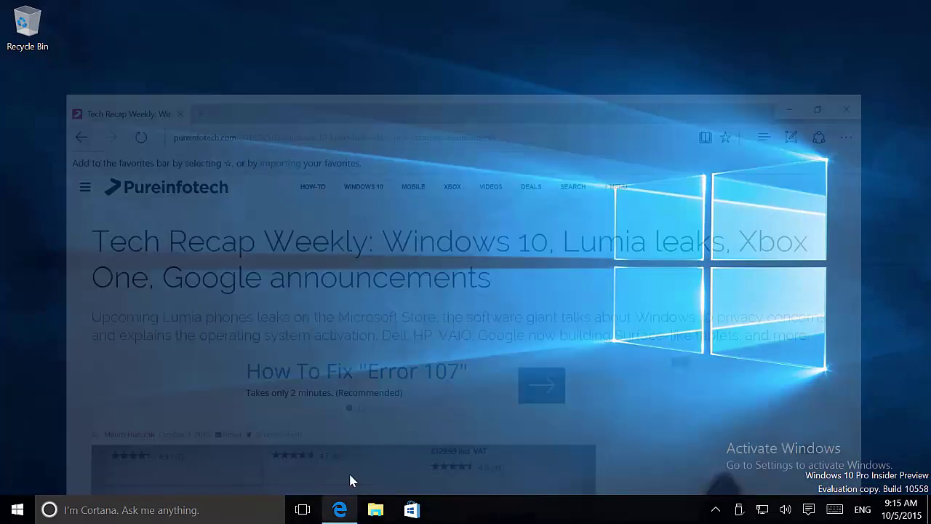
click(638, 197)
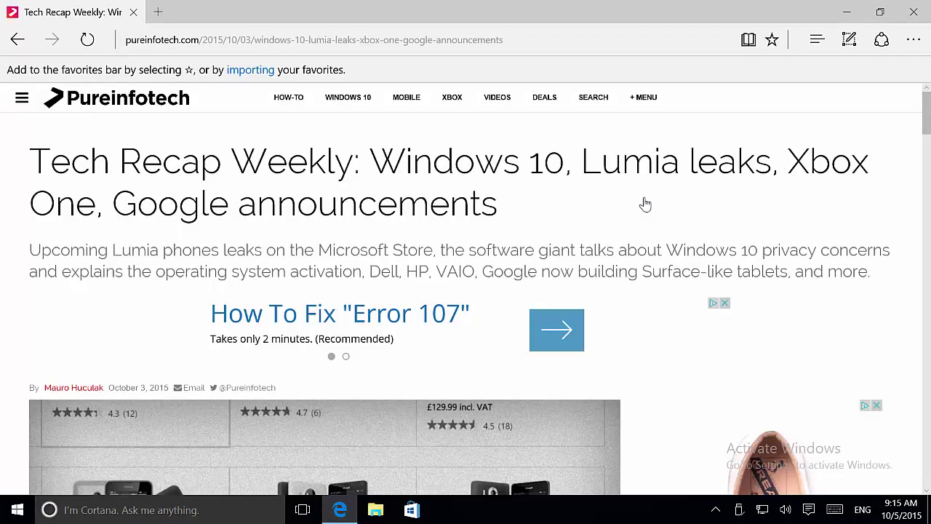
Load cnn.com in a new Edge tab.
click(158, 13)
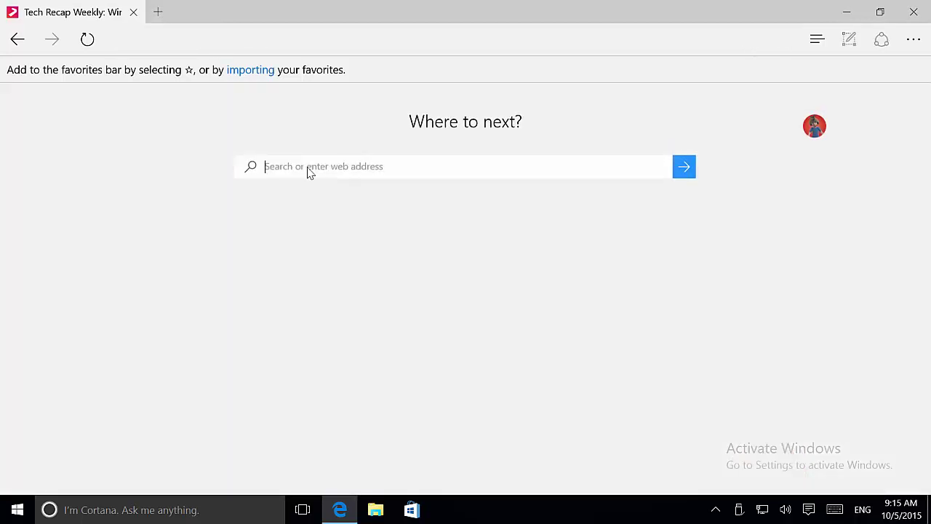
text(c)
key(BackSpace)
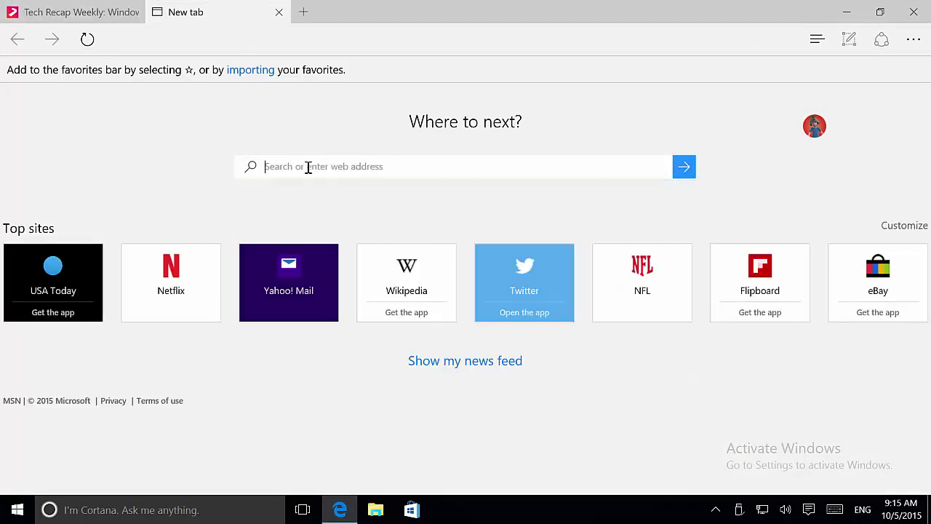
text(cnn)
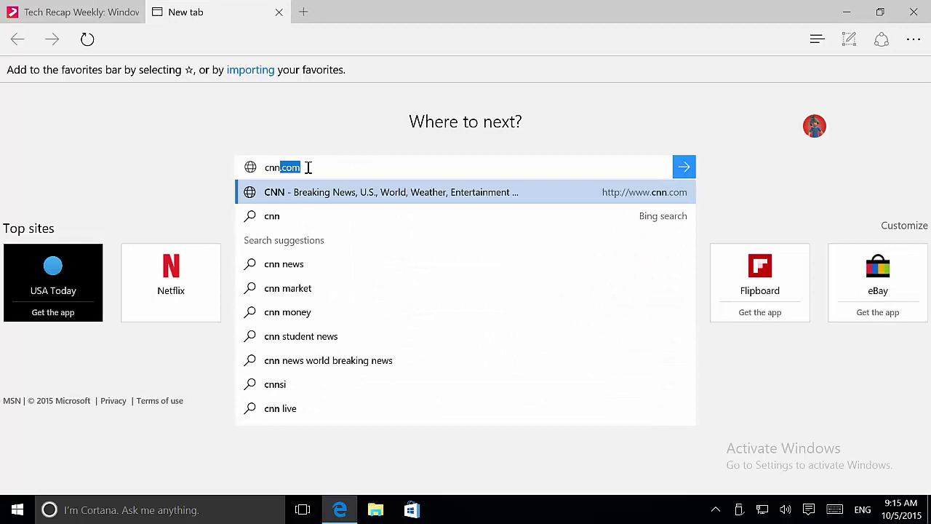
text(.com)
key(Return)
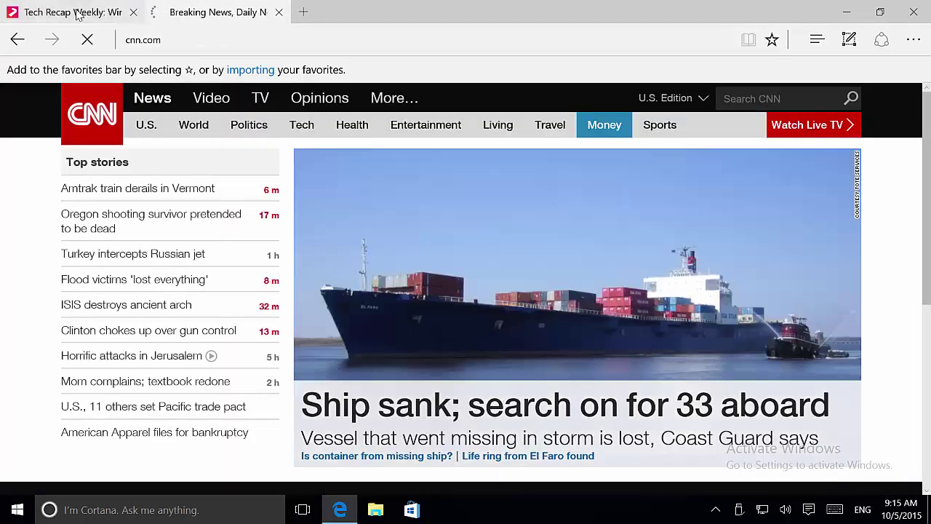
mouse_move(98, 18)
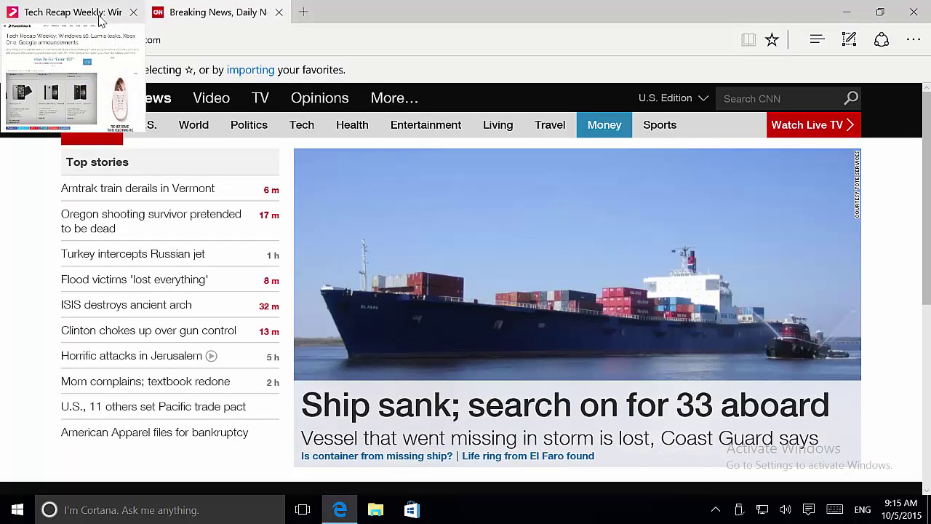
Switch between the Tech Recap Weekly and CNN tabs, ending on Tech Recap Weekly.
click(67, 60)
mouse_move(219, 12)
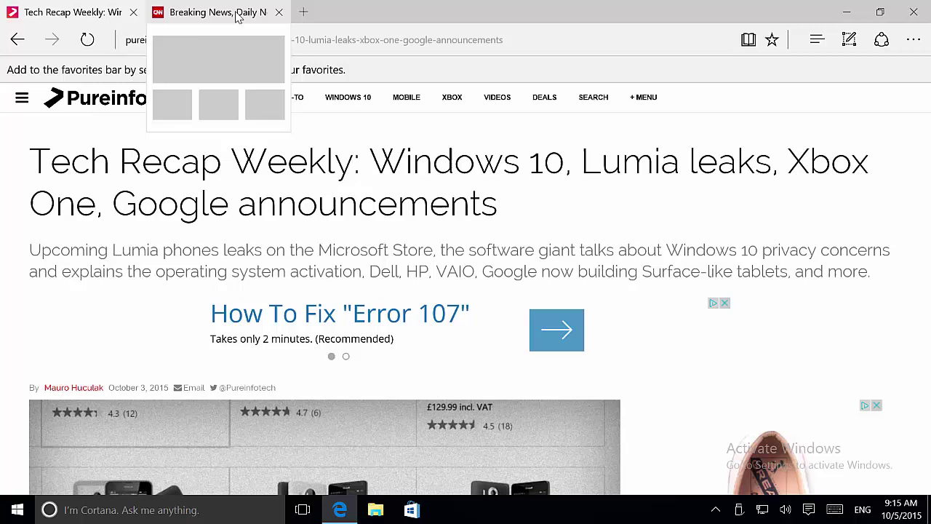
click(178, 18)
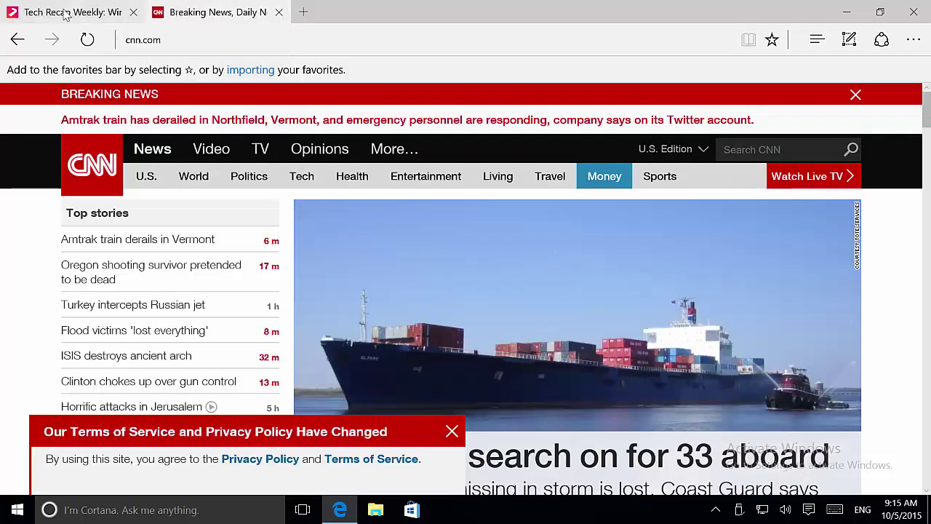
mouse_move(65, 15)
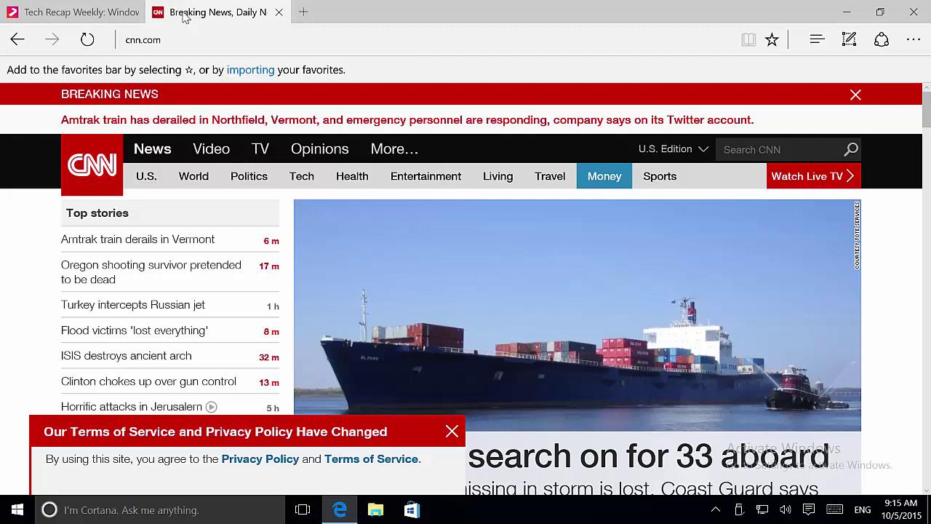
click(30, 12)
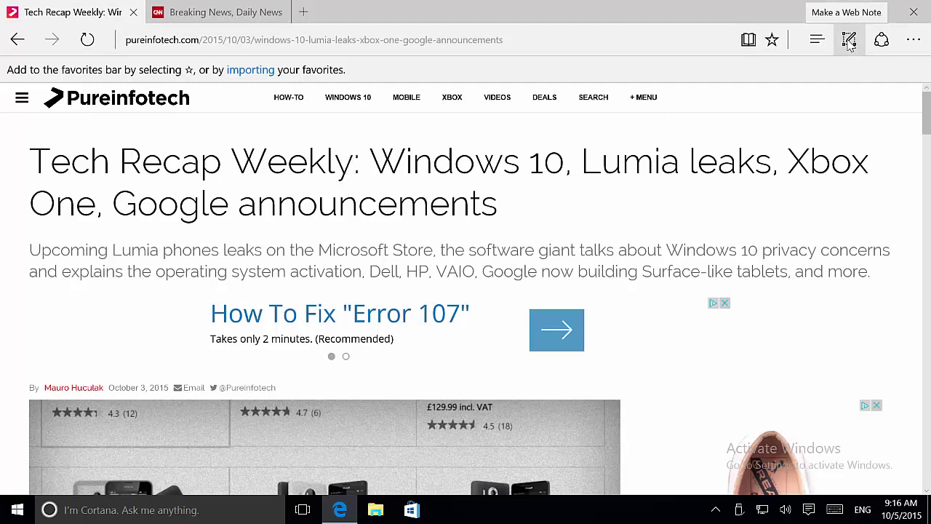
Draw cyan pen loops and squiggles around 'Recap' and 'Lumia leaks' in the headline.
click(849, 41)
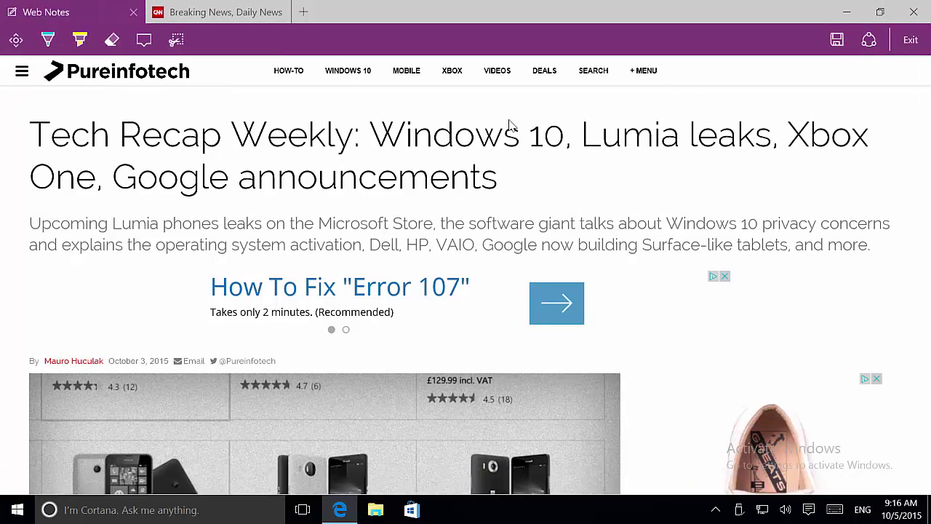
mouse_move(260, 133)
mouse_down()
mouse_move(456, 189)
mouse_move(313, 153)
mouse_up()
mouse_move(538, 161)
mouse_down()
mouse_move(529, 192)
mouse_move(480, 214)
mouse_up()
mouse_move(306, 180)
mouse_down()
mouse_move(208, 151)
mouse_move(145, 182)
mouse_up()
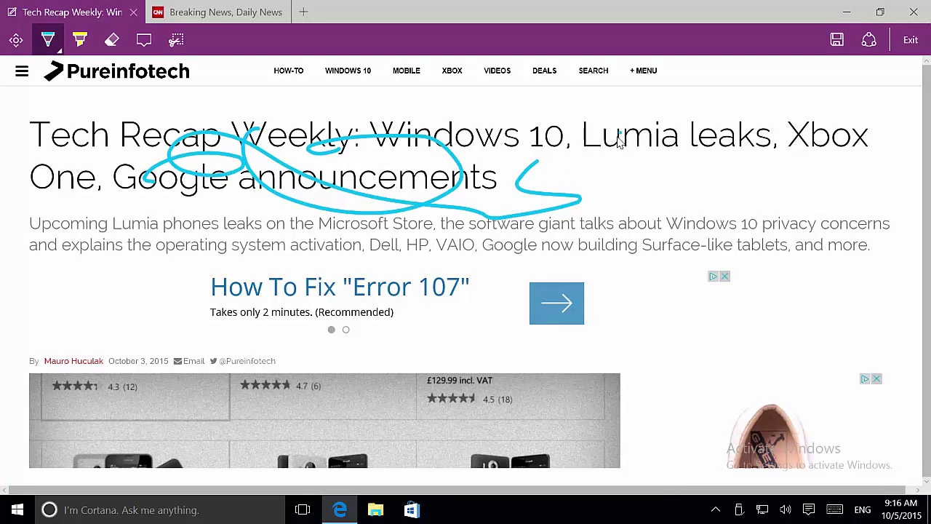
mouse_move(618, 140)
mouse_down()
mouse_move(752, 179)
mouse_move(575, 125)
mouse_up()
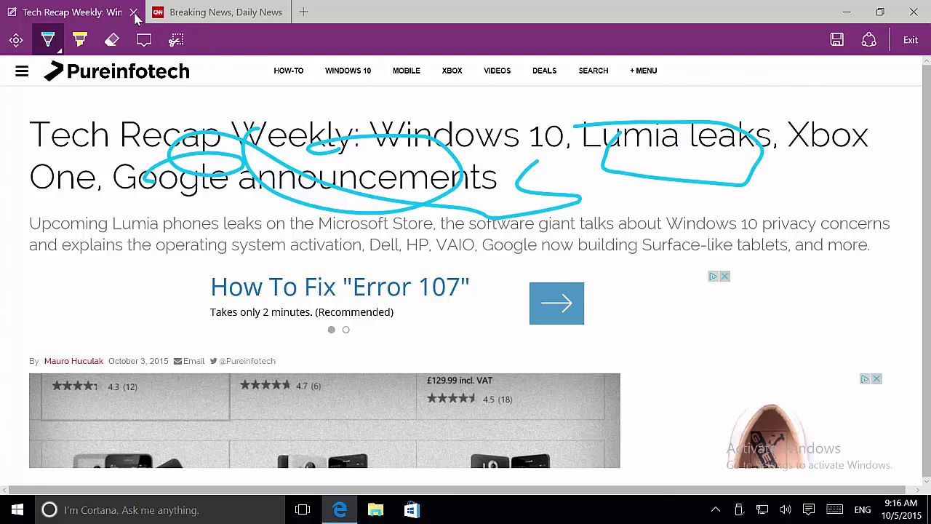
Exit Web Note mode and open Edge's favorites settings from the Settings pane.
click(909, 40)
click(910, 41)
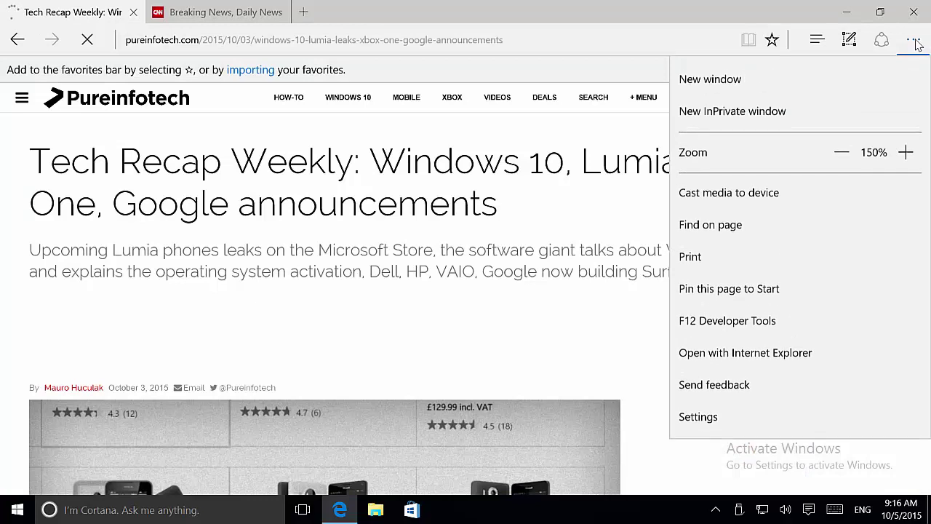
click(707, 421)
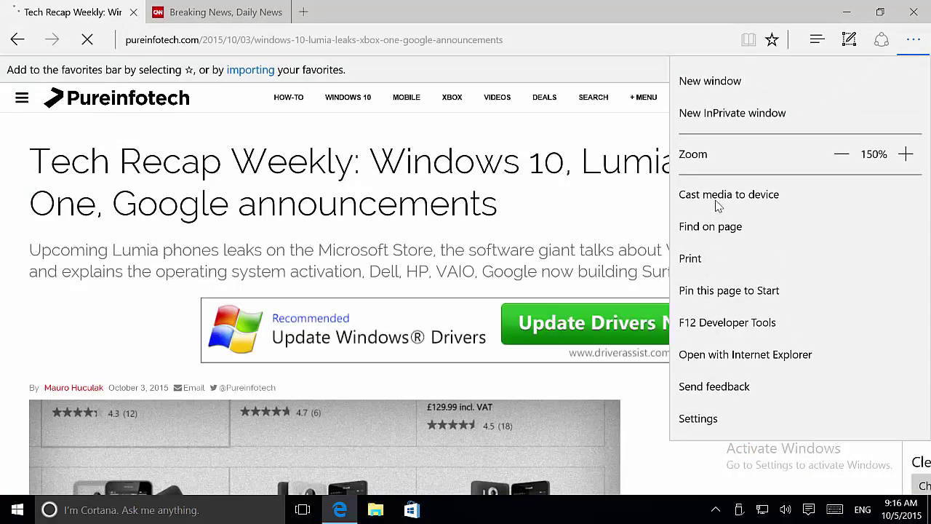
scroll(825, 223, down, 3)
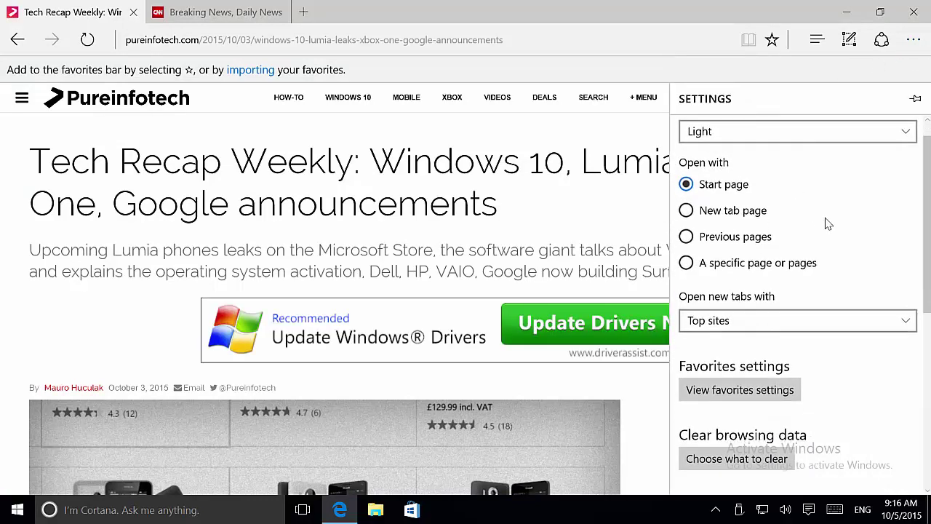
scroll(824, 223, up, 2)
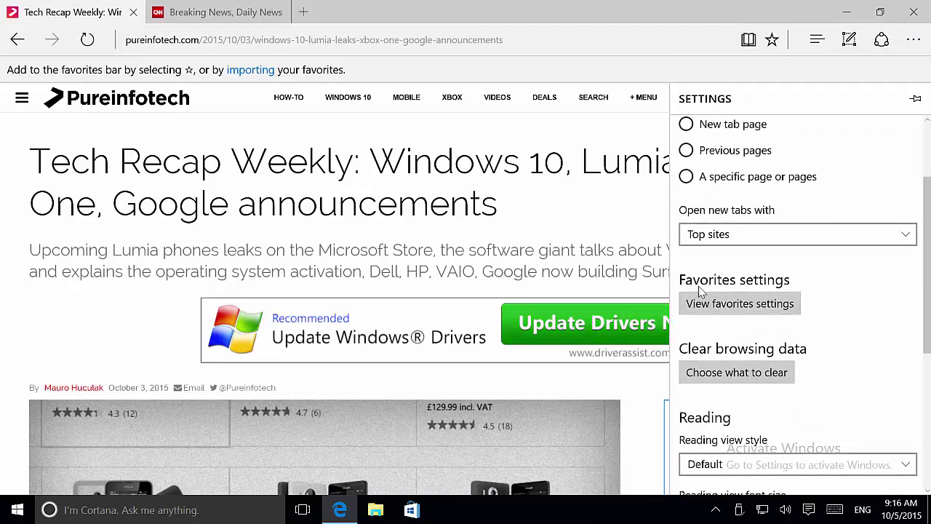
click(734, 305)
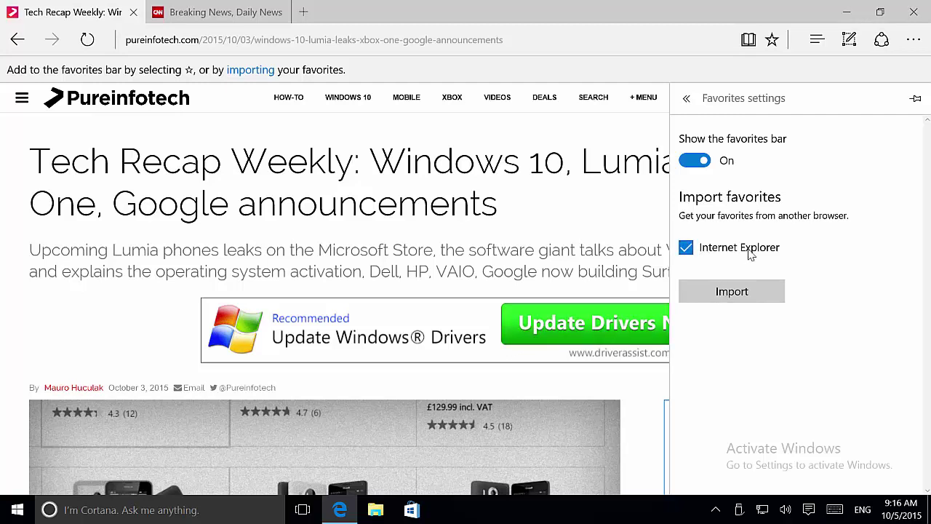
Open Edge's advanced settings and view the address-bar search engine list, showing only Bing.
click(686, 99)
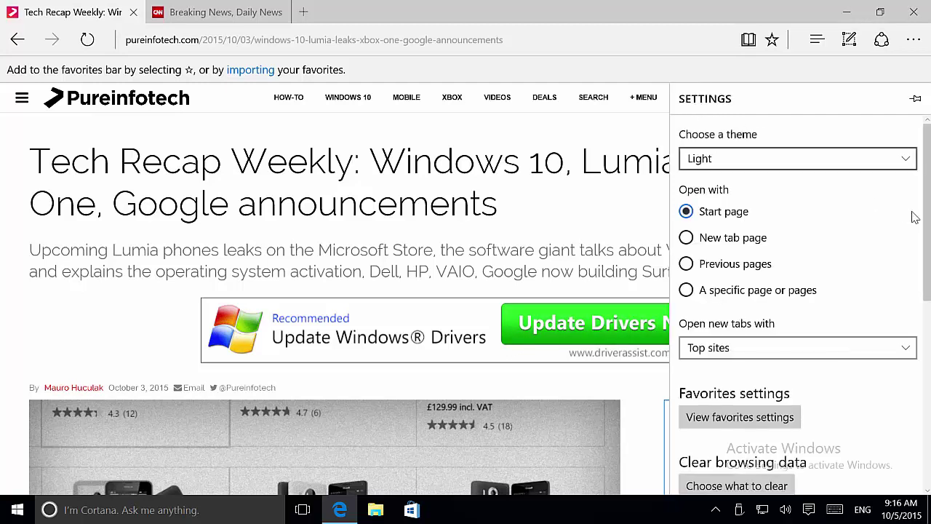
drag(922, 207, 921, 392)
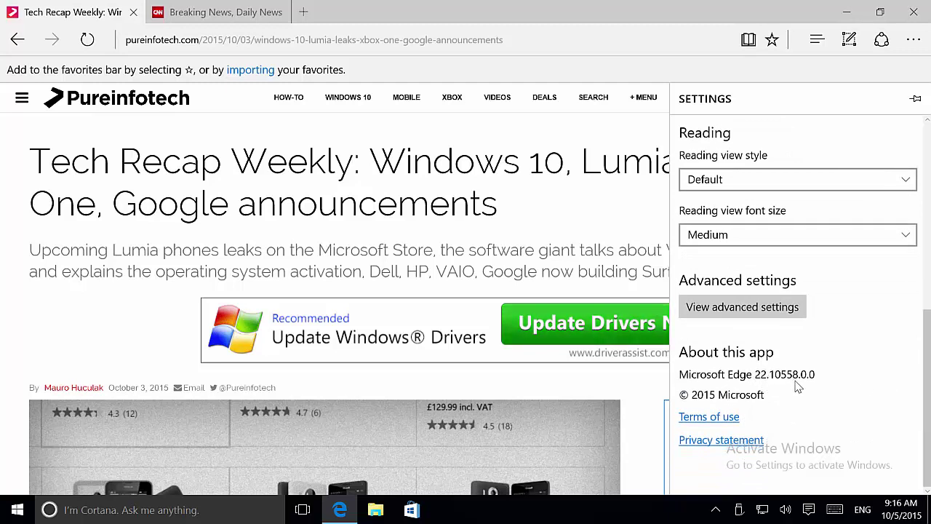
click(772, 308)
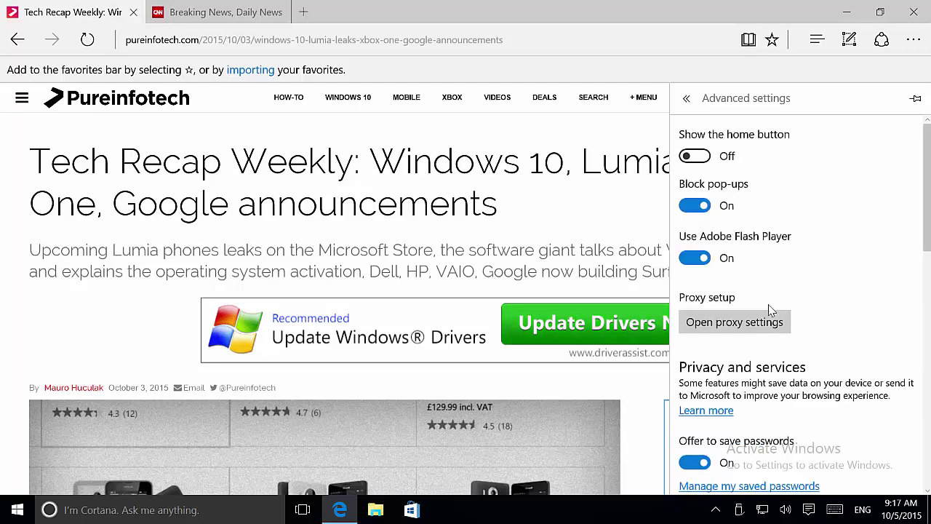
drag(928, 163, 919, 320)
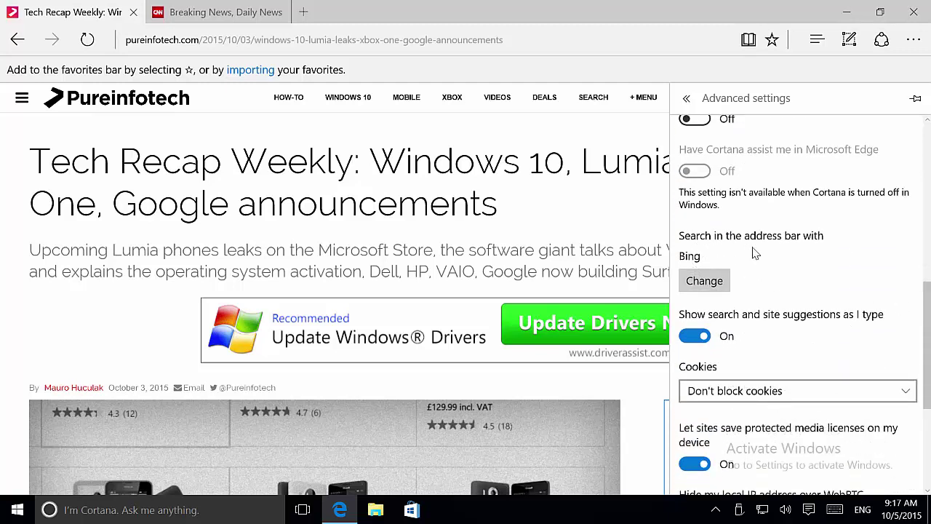
click(714, 286)
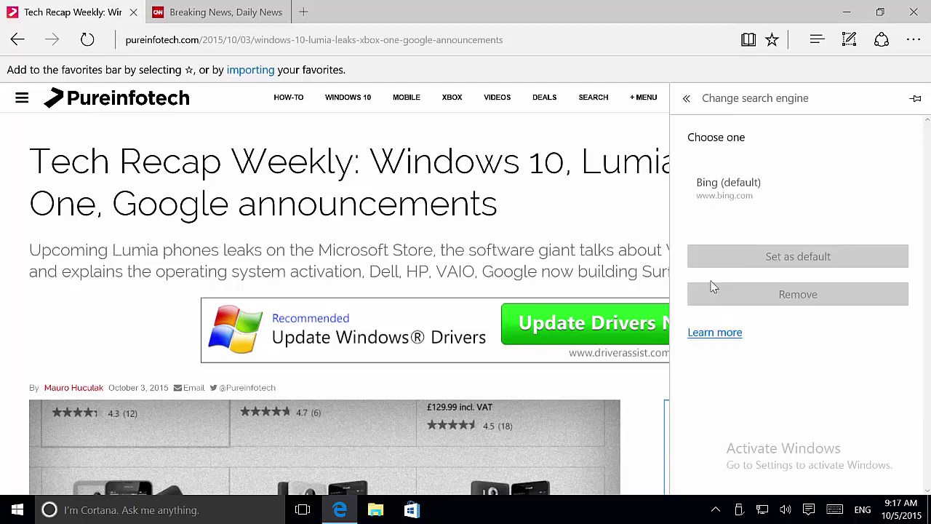
Close the search engine pane and load google.com in a new tab.
click(304, 15)
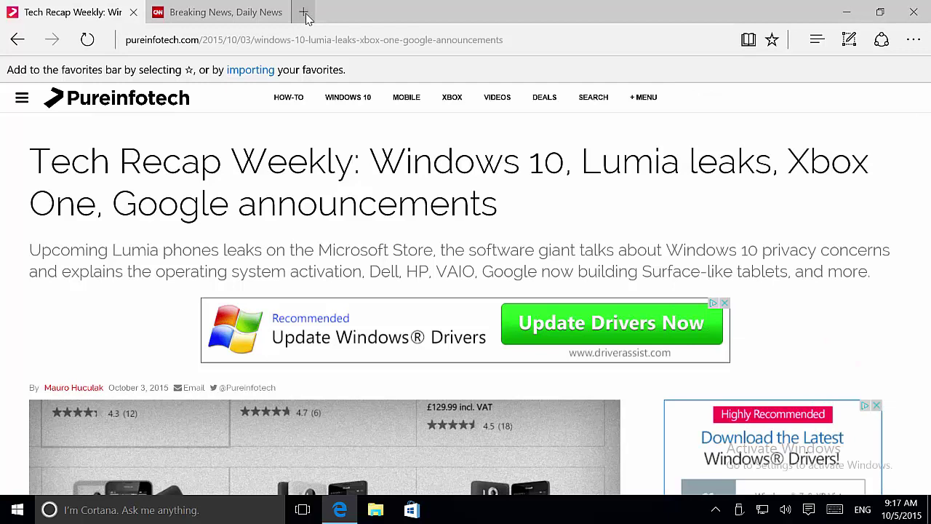
click(305, 15)
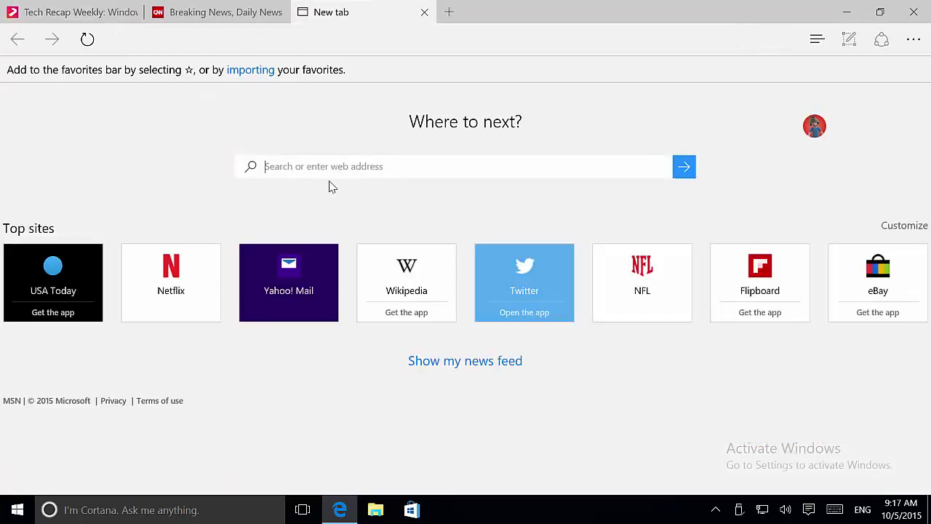
text(google.com)
key(Return)
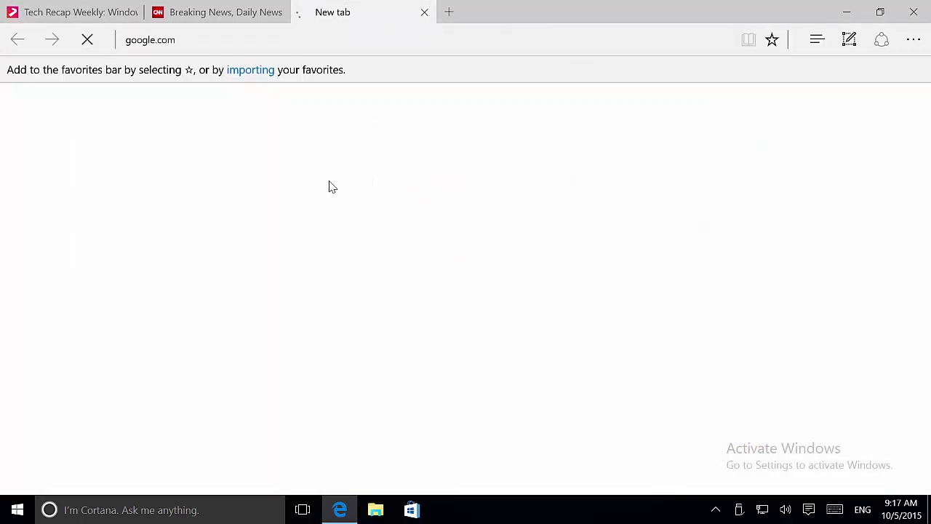
In Edge's advanced settings, choose Google Search as the address-bar search engine.
click(913, 39)
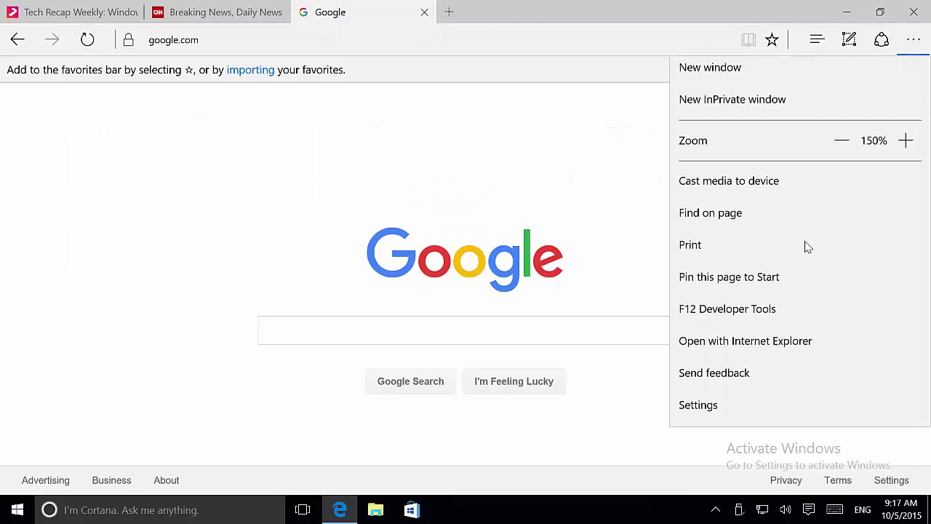
click(727, 418)
scroll(848, 339, down, 5)
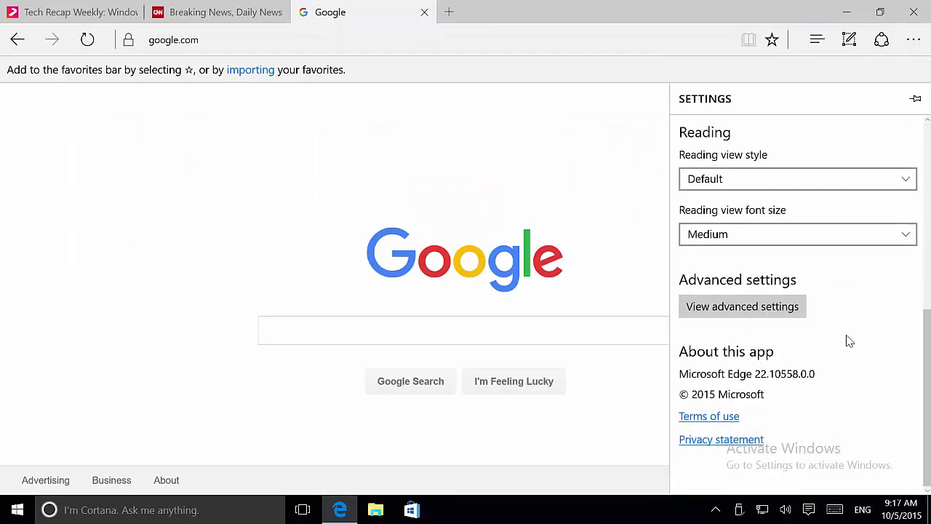
click(771, 311)
scroll(764, 310, down, 10)
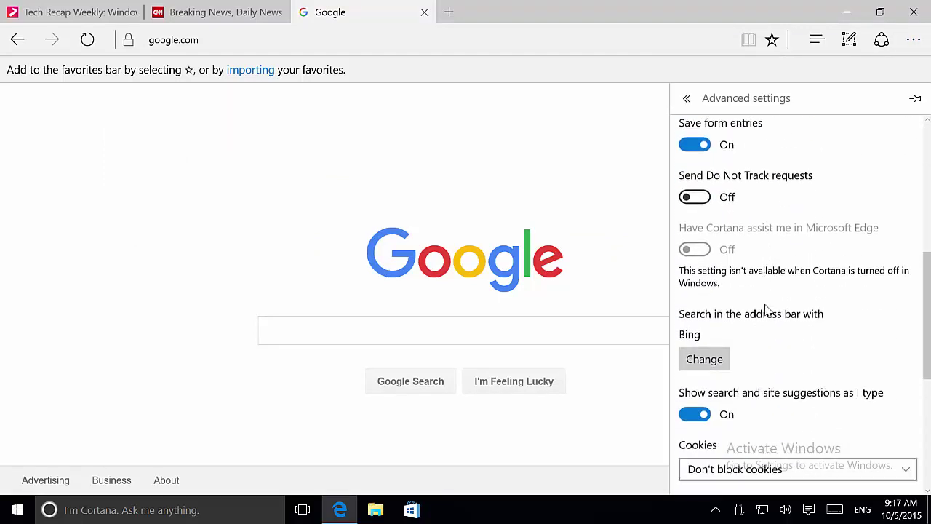
click(715, 252)
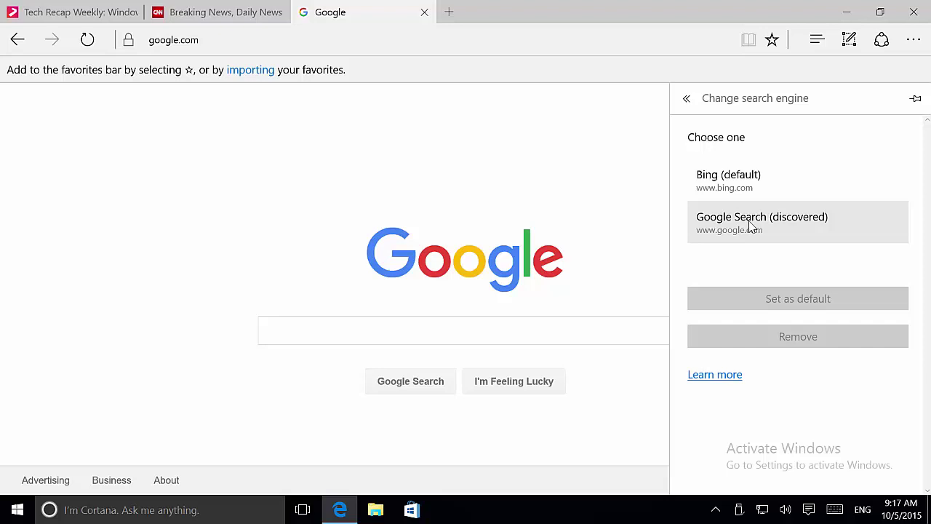
click(750, 226)
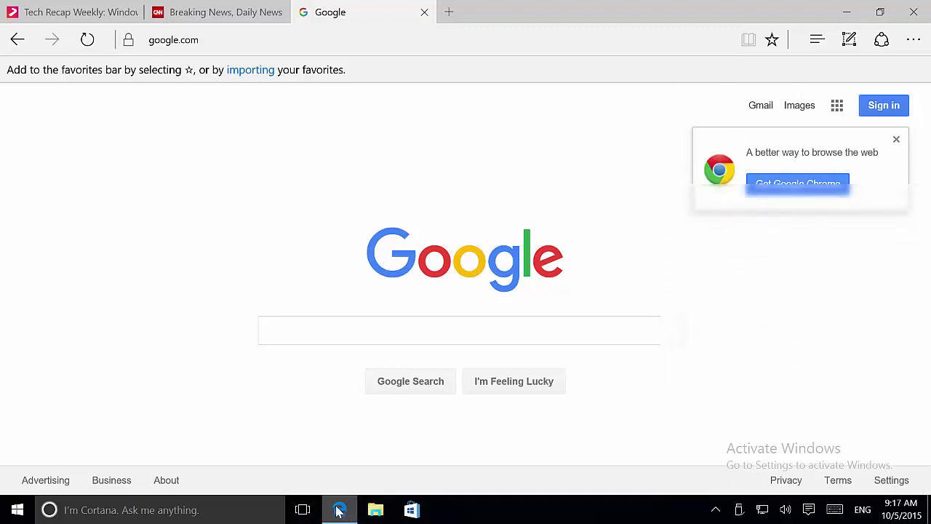
Open and close an extra Edge window from the taskbar, then show Edge's jump list.
middle_click(338, 509)
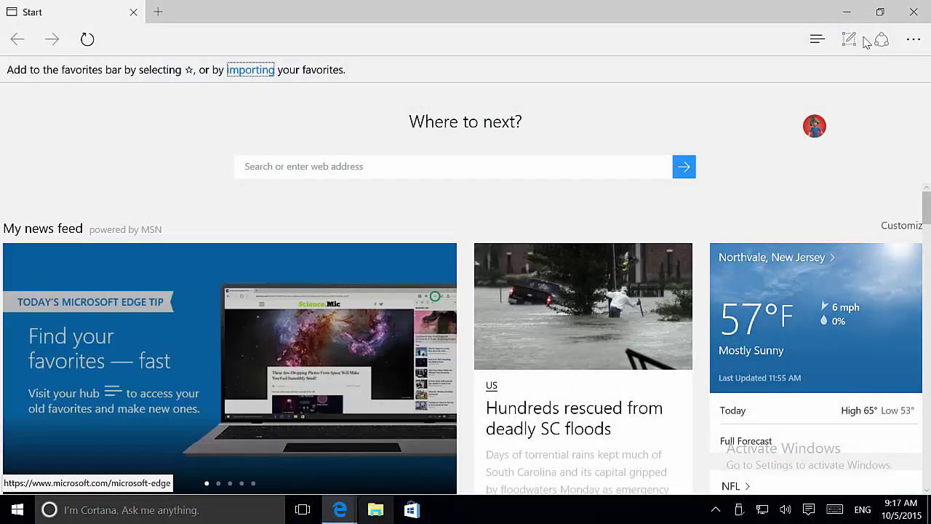
click(914, 11)
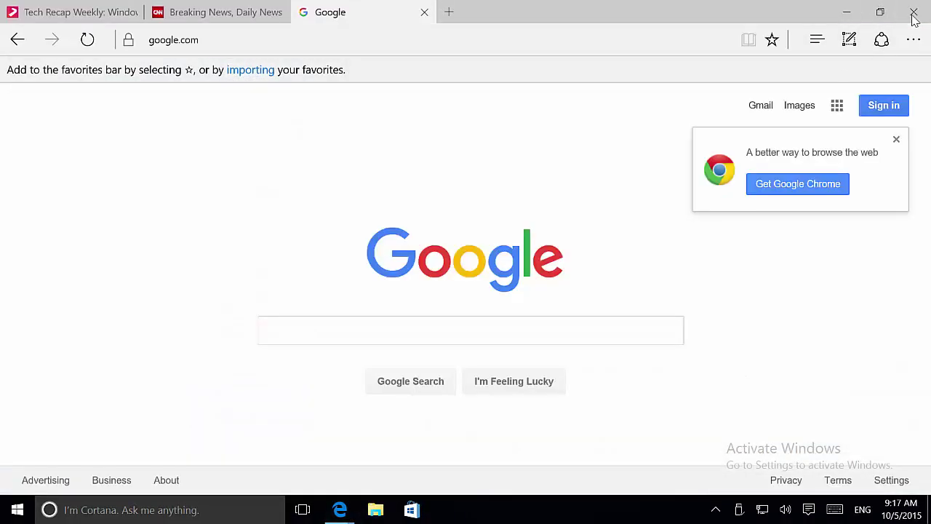
right_click(340, 512)
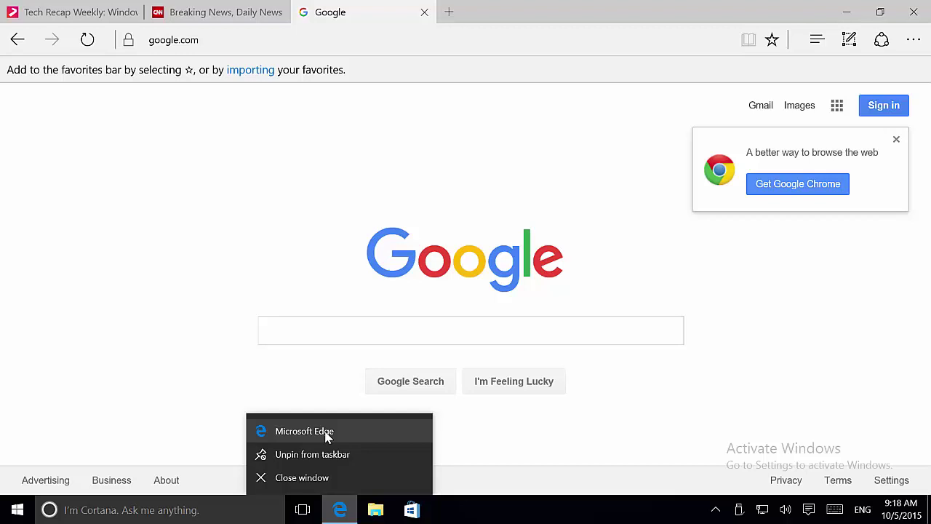
Inspect the Google page's logo container in the docked F12 developer tools.
click(157, 263)
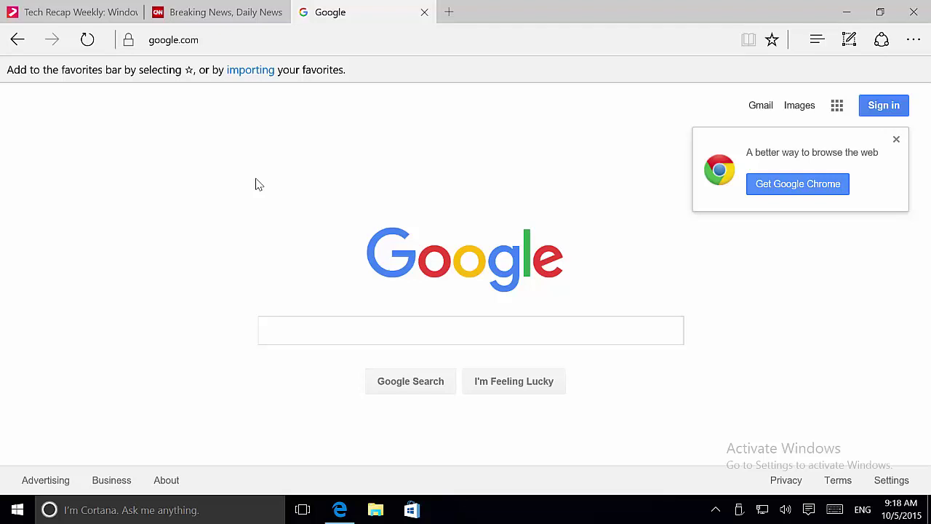
right_click(255, 184)
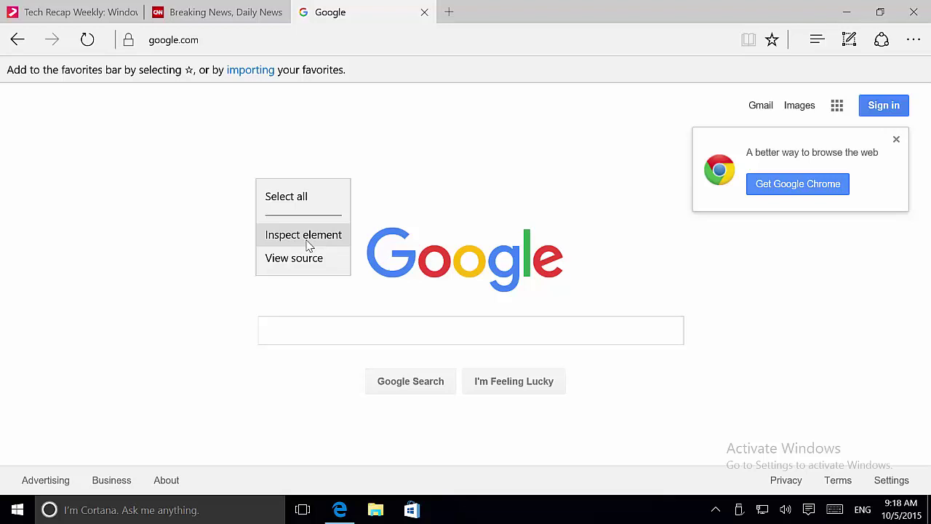
click(309, 240)
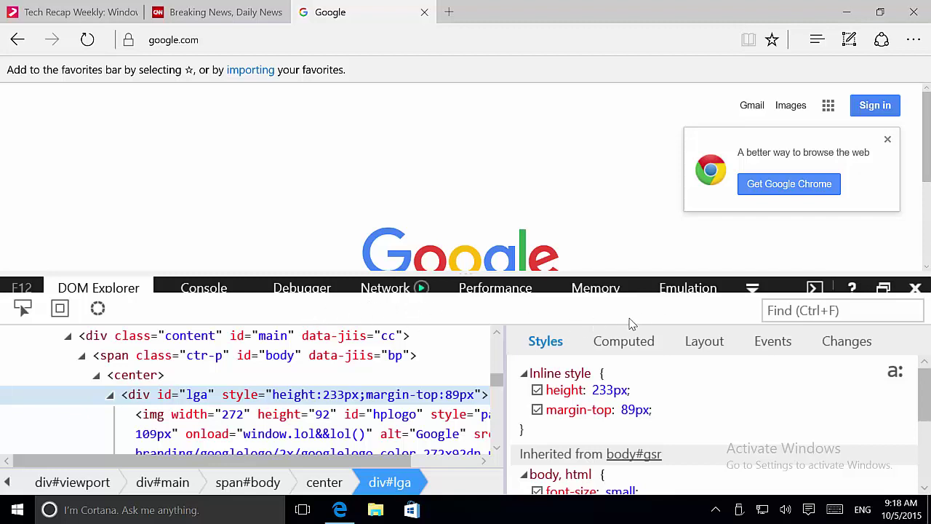
click(767, 311)
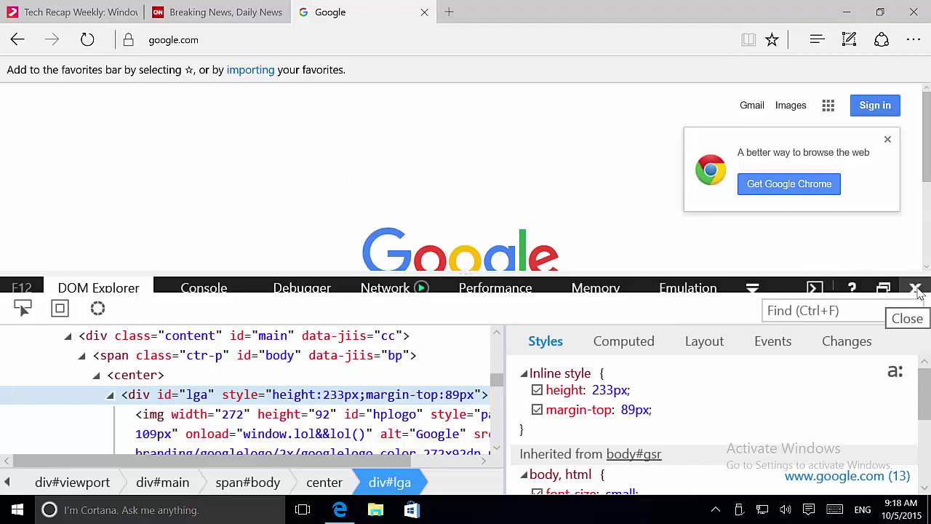
Close the developer tools, then close Edge with all three tabs.
click(916, 289)
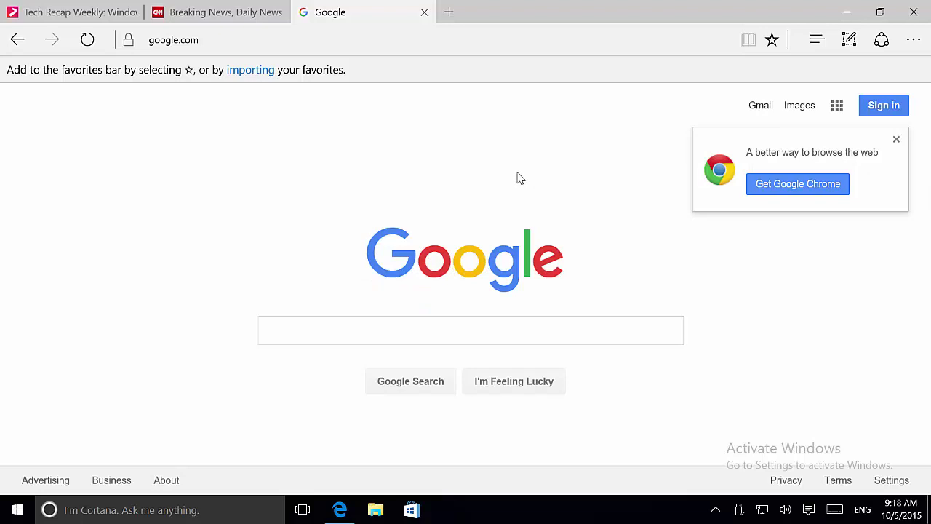
click(923, 15)
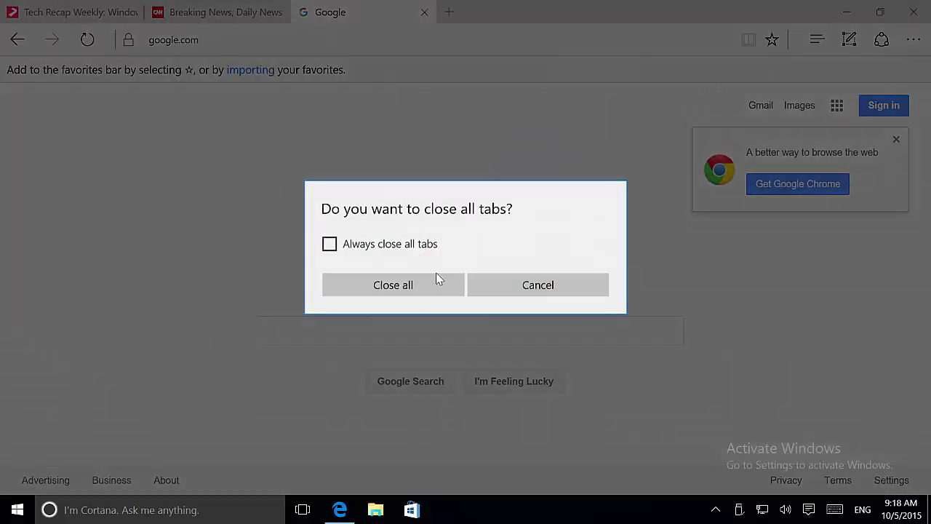
click(434, 284)
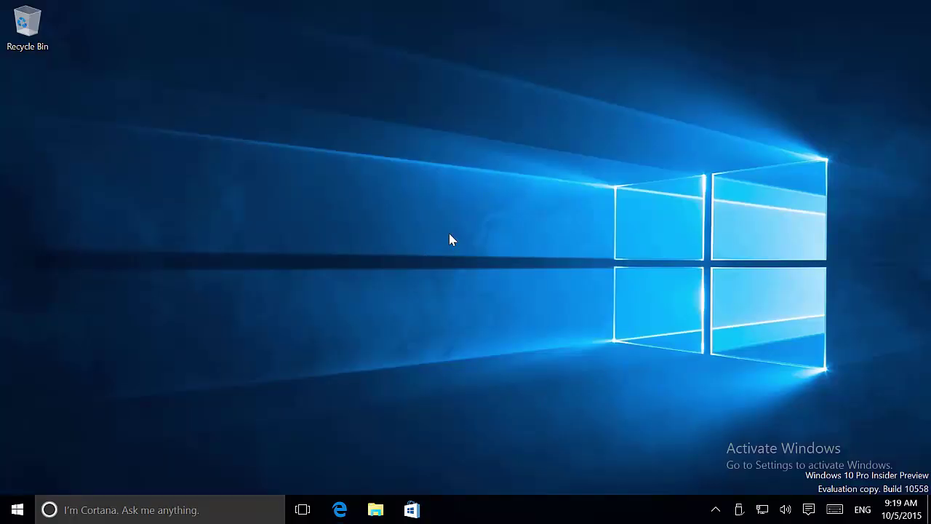
Search Cortana for 'mes' and launch the Messaging app.
click(88, 508)
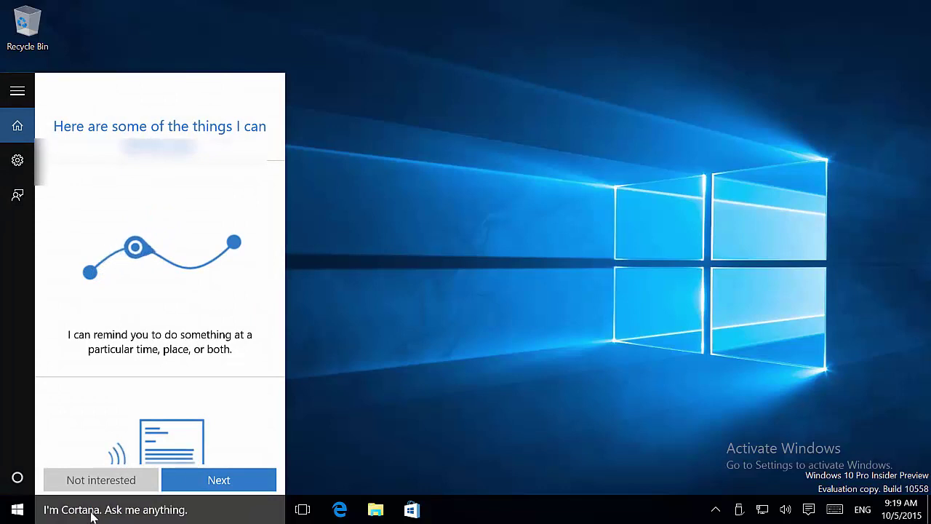
click(94, 512)
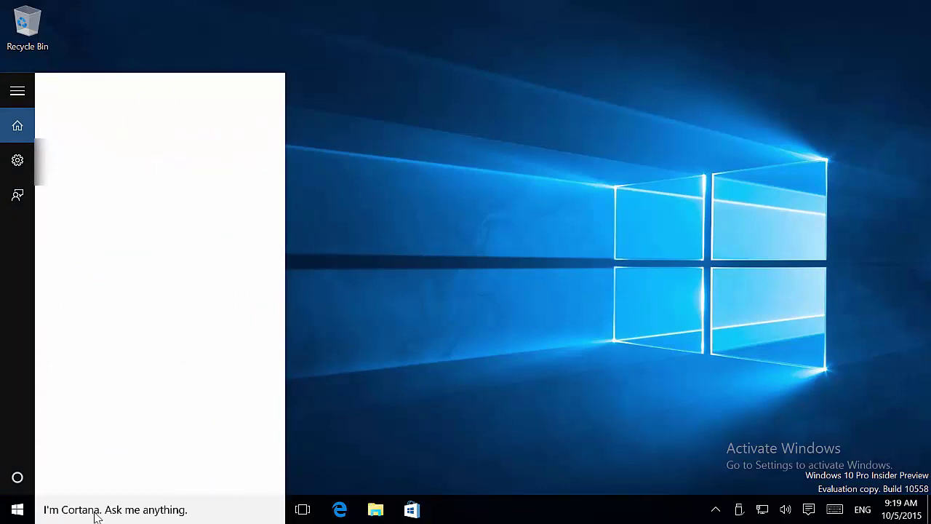
text(mes)
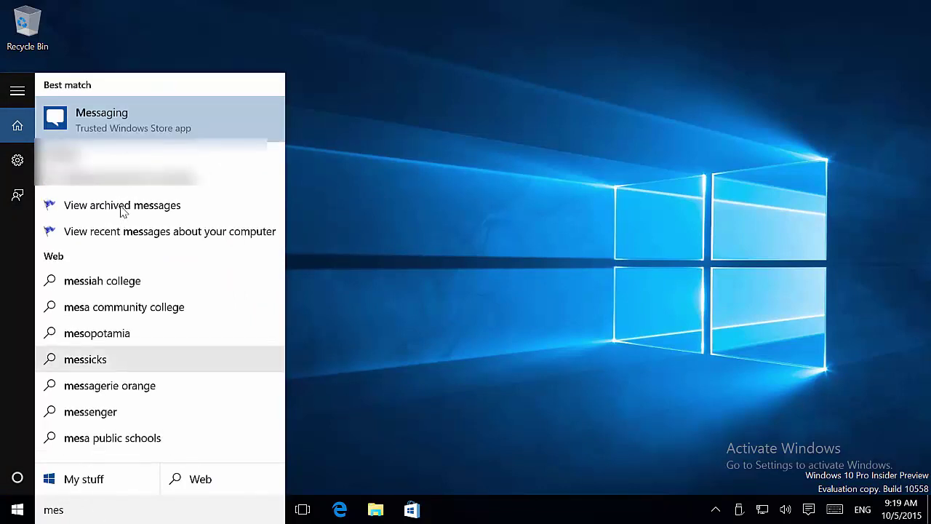
click(174, 119)
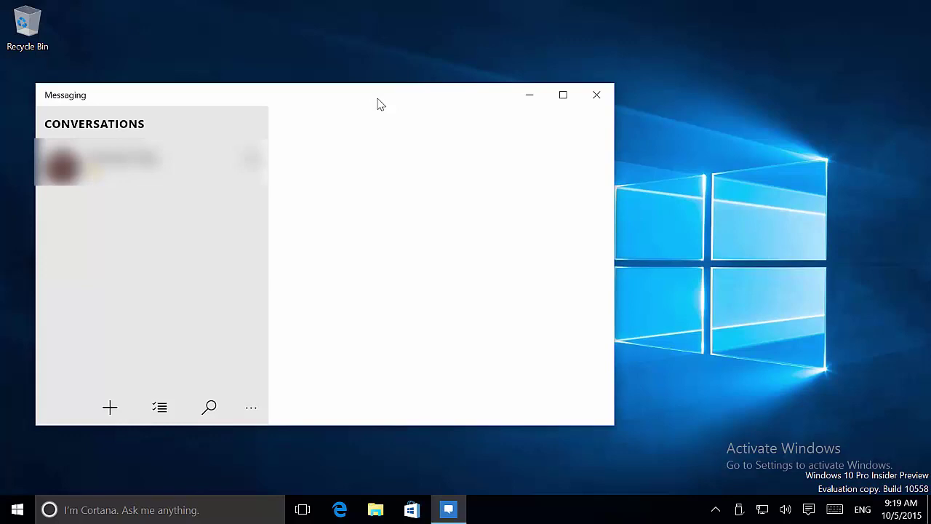
Try a new message, then selection mode with Select all and Unselect all.
click(114, 409)
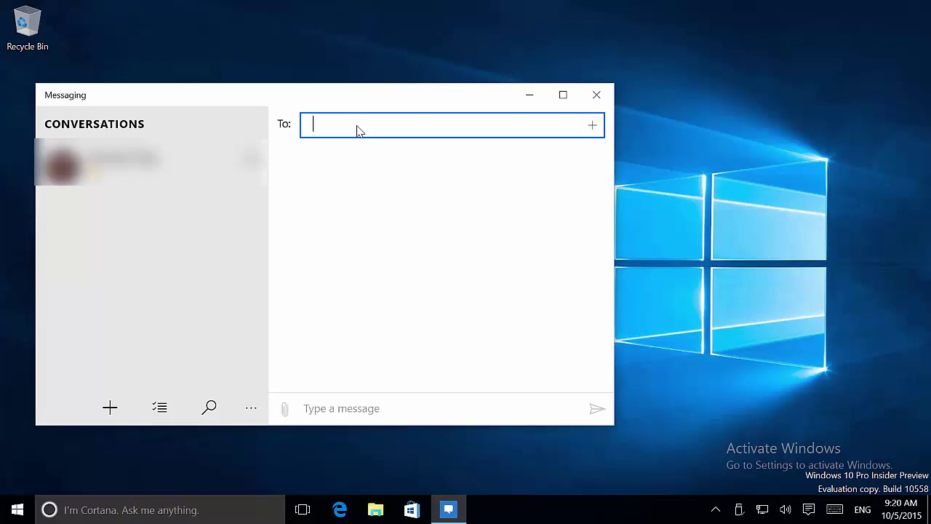
click(169, 282)
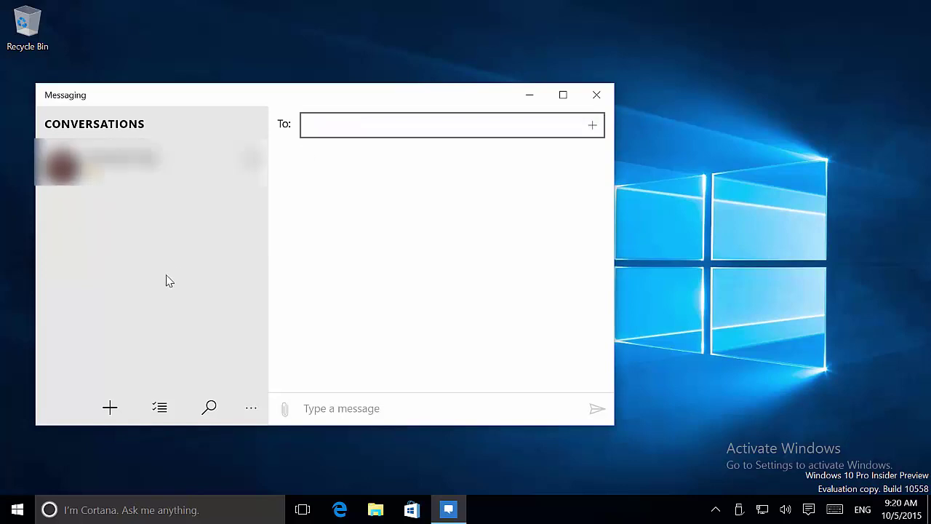
click(159, 410)
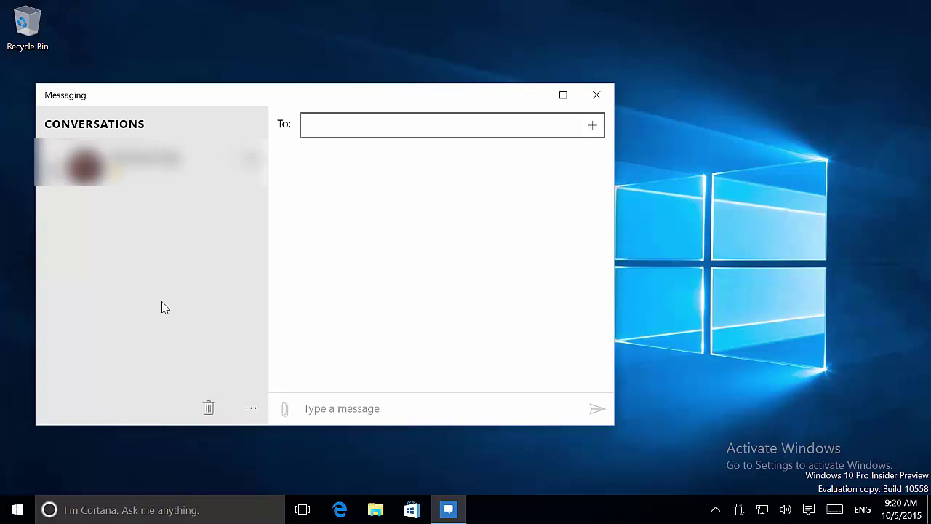
click(253, 407)
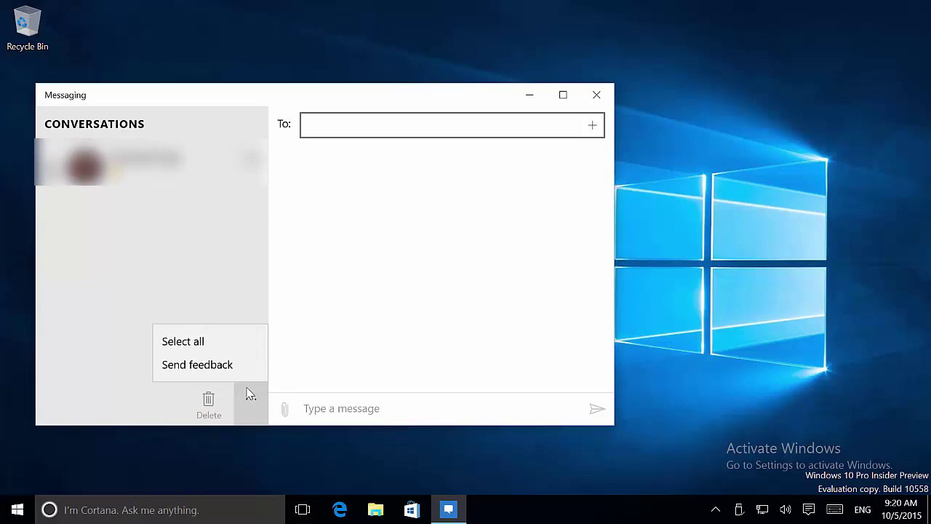
click(118, 353)
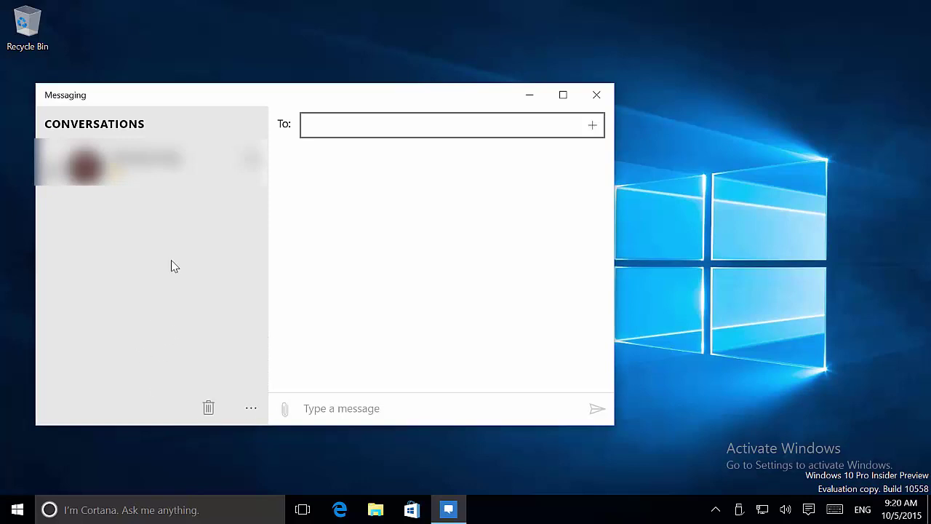
click(114, 193)
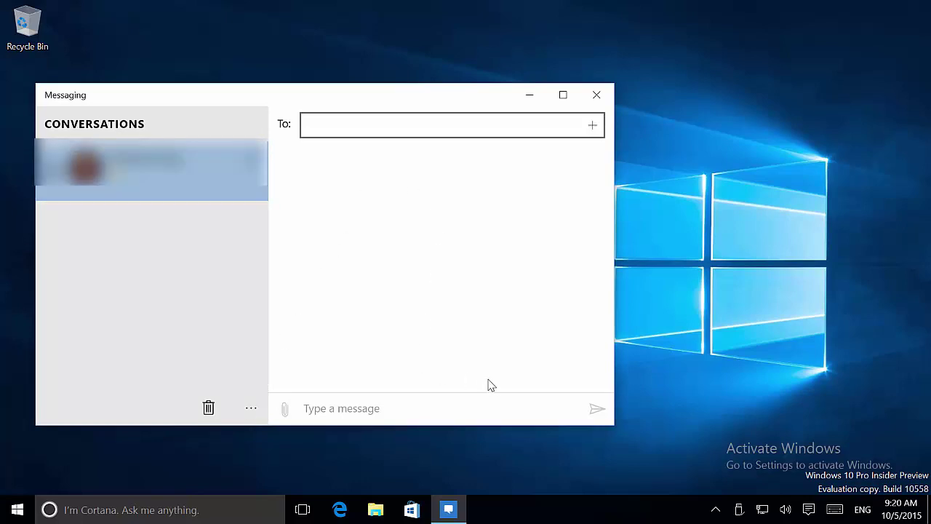
click(253, 408)
click(110, 269)
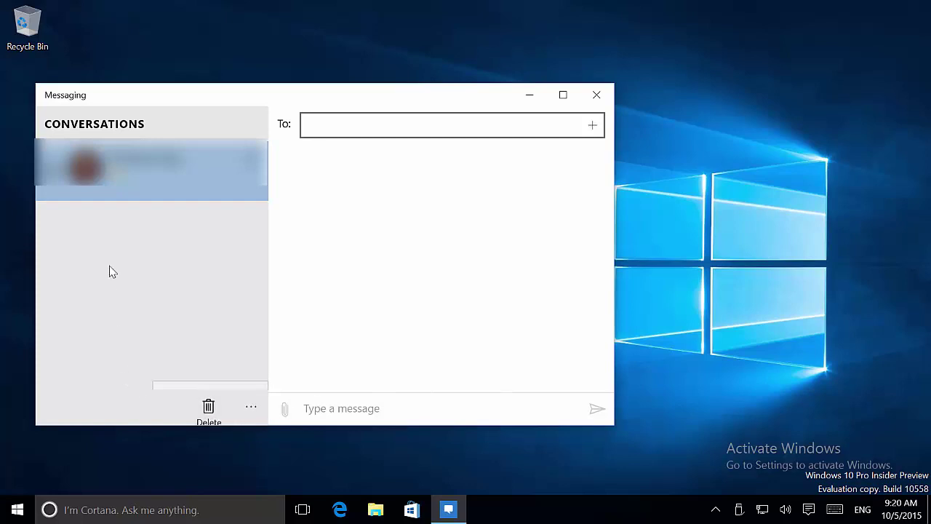
click(58, 183)
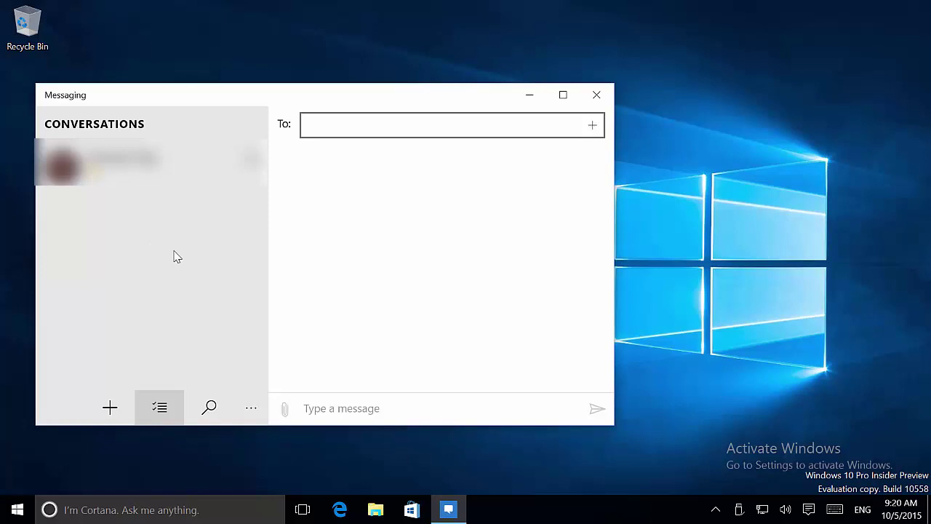
Try conversation search and the message box, then open the existing Skype conversation.
click(212, 409)
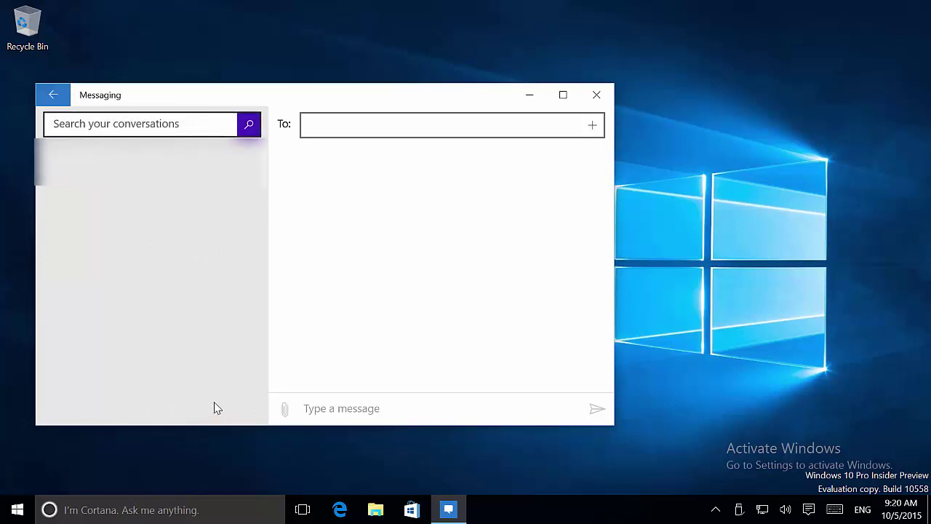
click(54, 95)
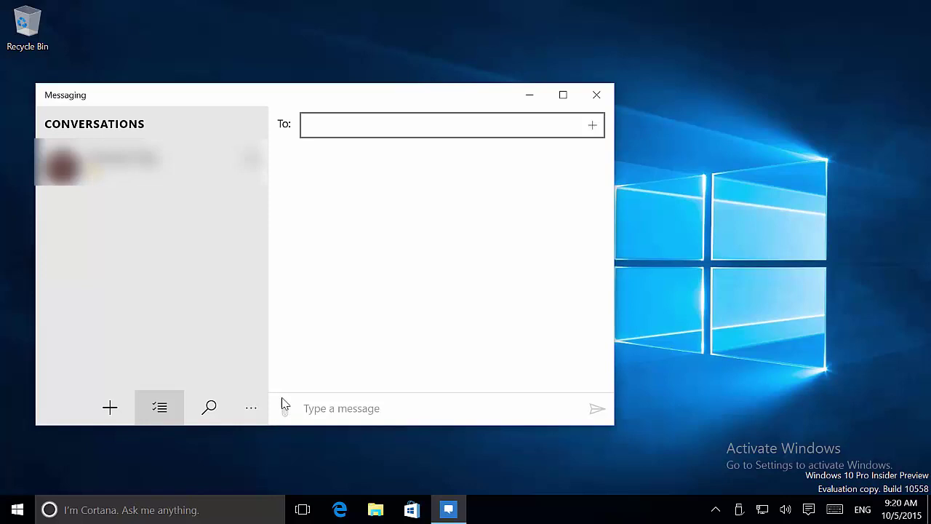
click(334, 413)
text(akrejlj)
key(BackSpace)
key(BackSpace)
key(BackSpace)
key(BackSpace)
key(BackSpace)
key(BackSpace)
key(BackSpace)
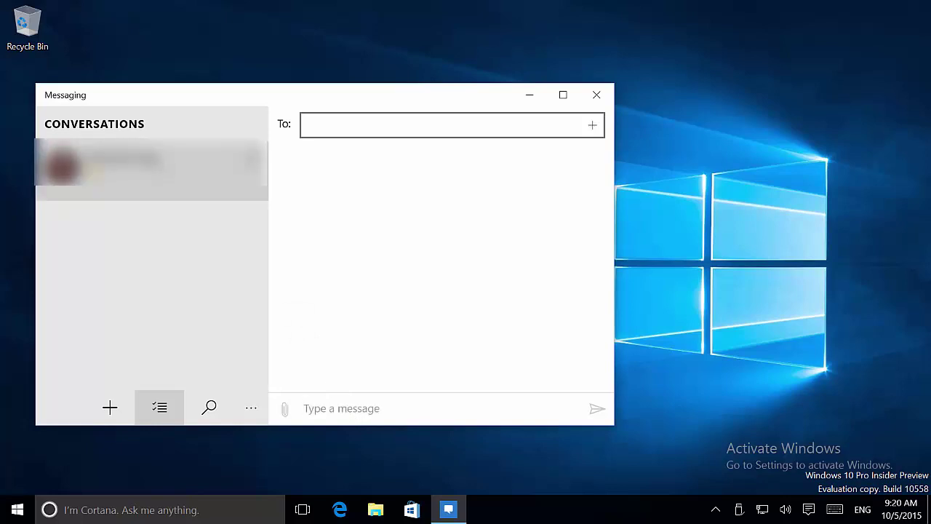
click(145, 168)
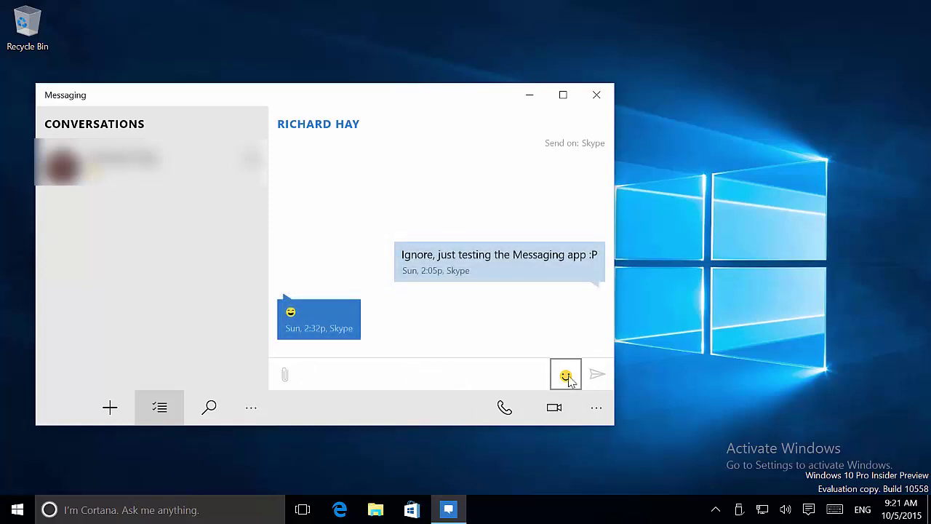
Show the emoji picker, insert the ;( emoticon, then delete it from the message.
click(566, 376)
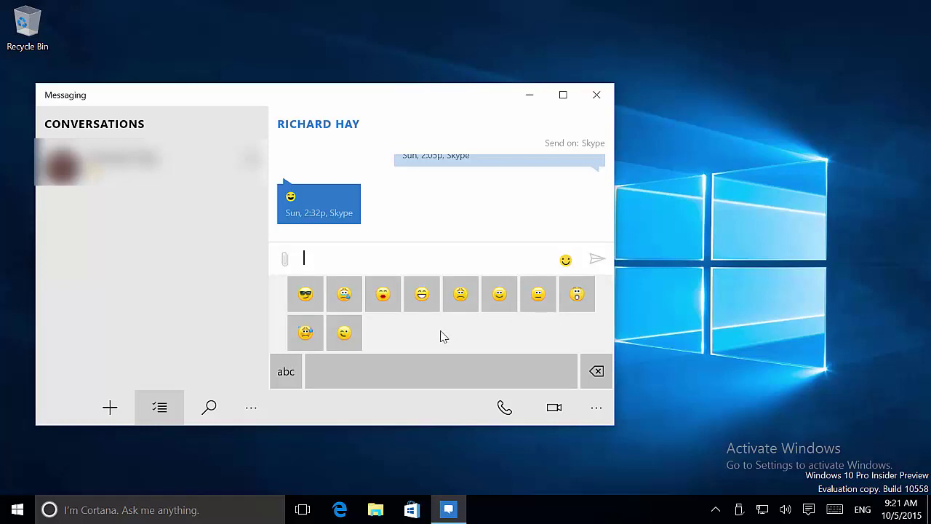
click(346, 295)
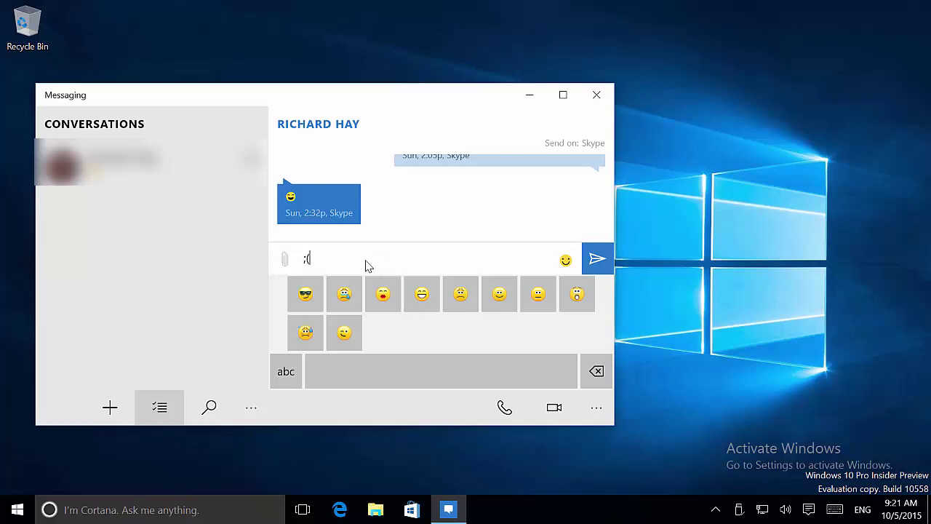
key(BackSpace)
key(BackSpace)
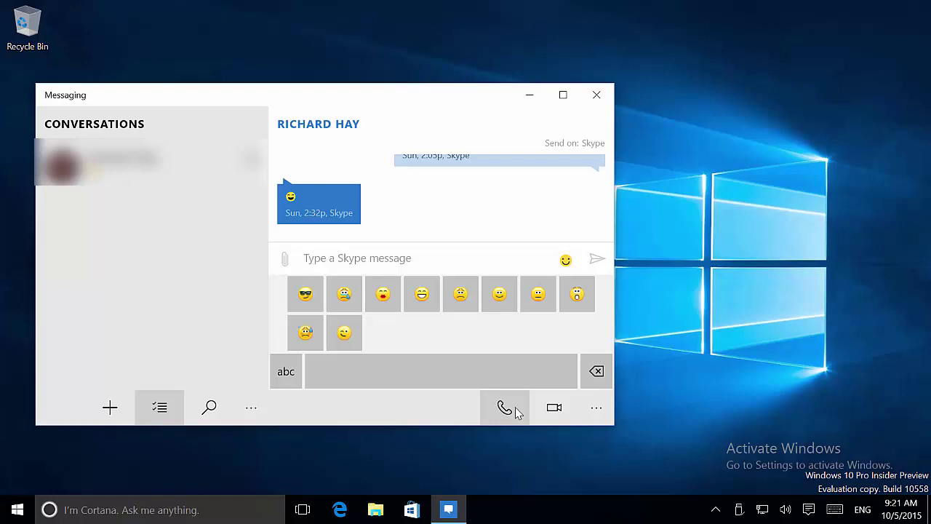
Minimize Messaging and launch the Phone app by searching 'phone' in Cortana.
click(528, 101)
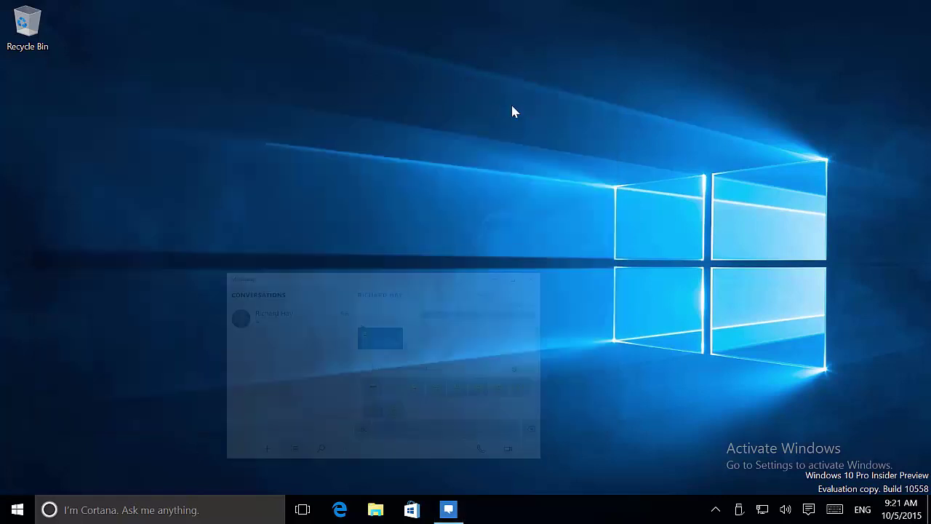
click(118, 511)
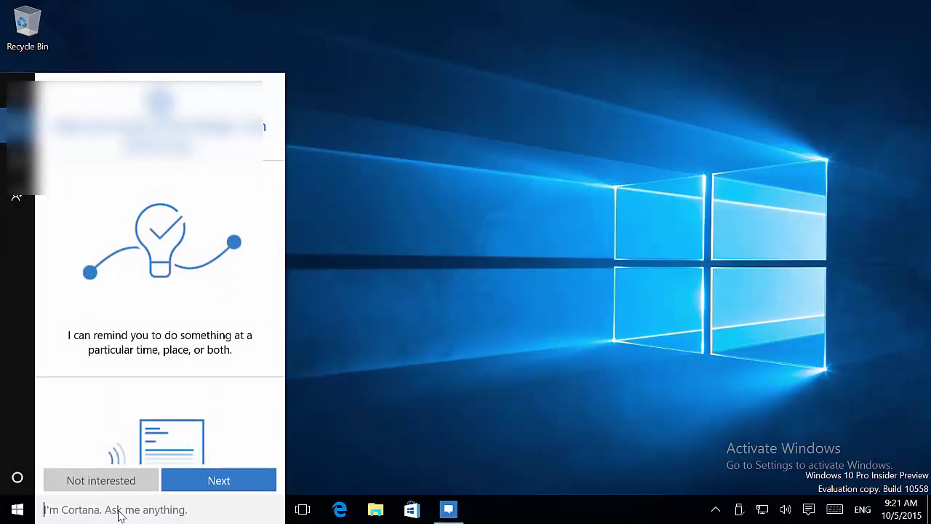
text(ph)
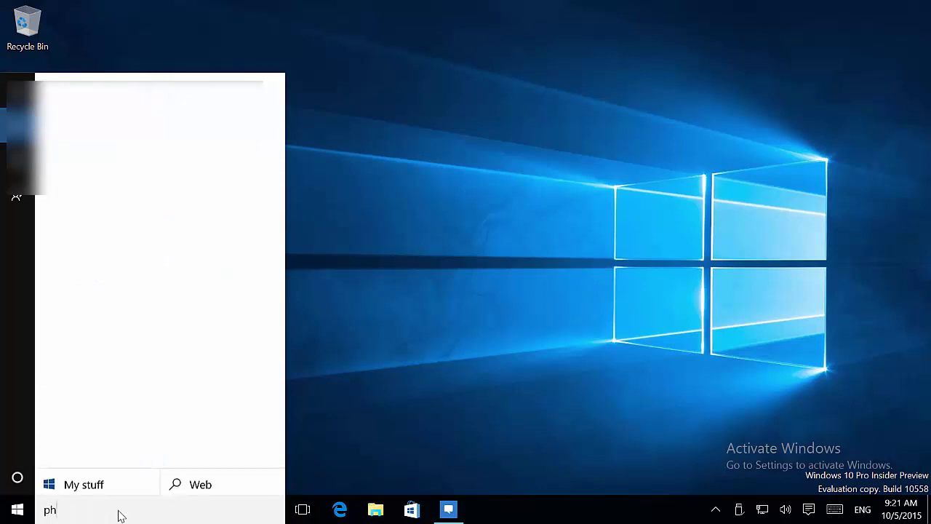
text(one)
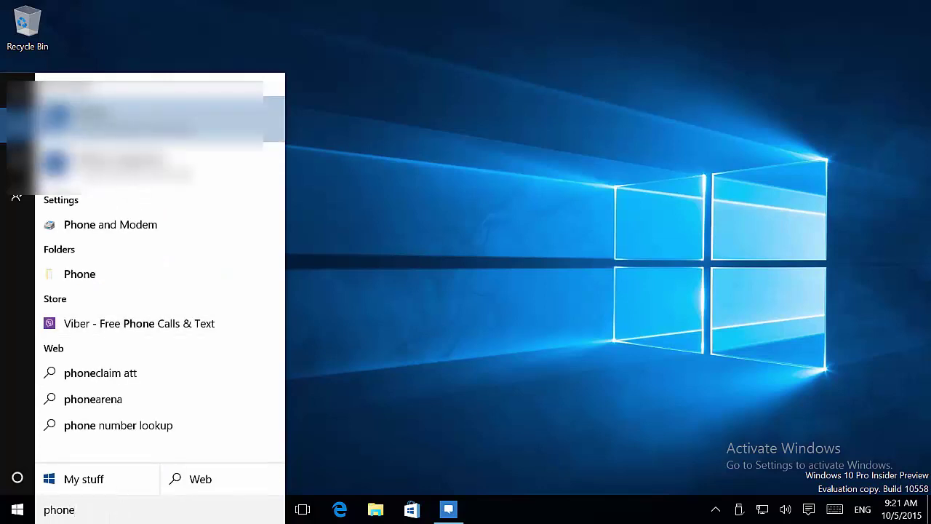
key(Return)
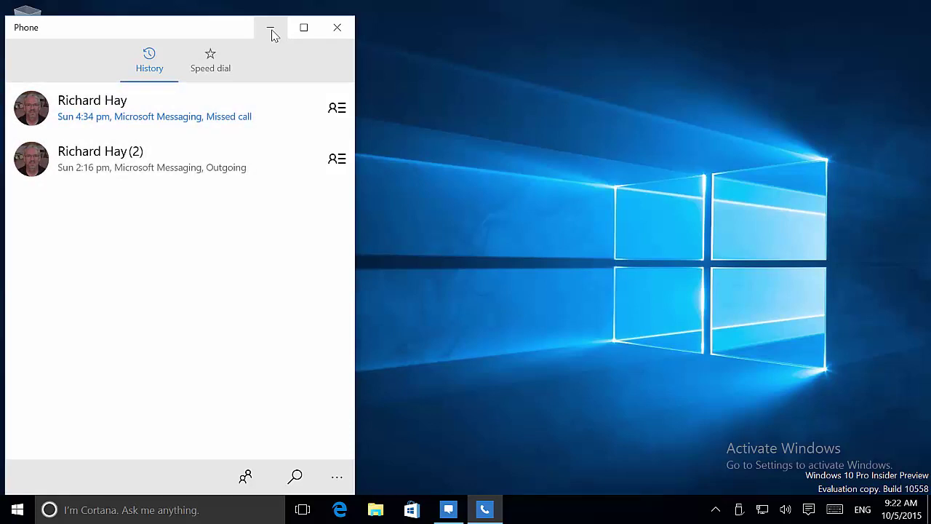
Minimize Phone, launch Skype Video via a Cortana search for 'sk', and move its window up.
click(271, 33)
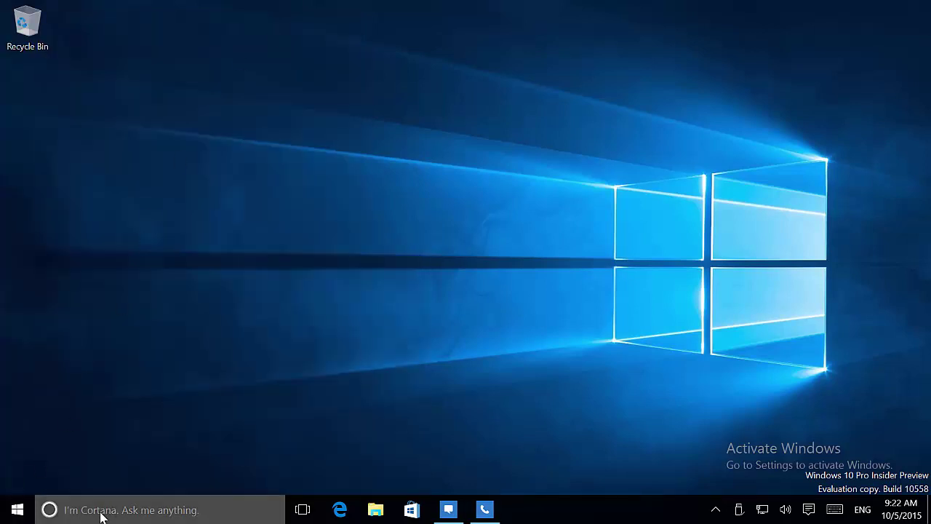
click(102, 509)
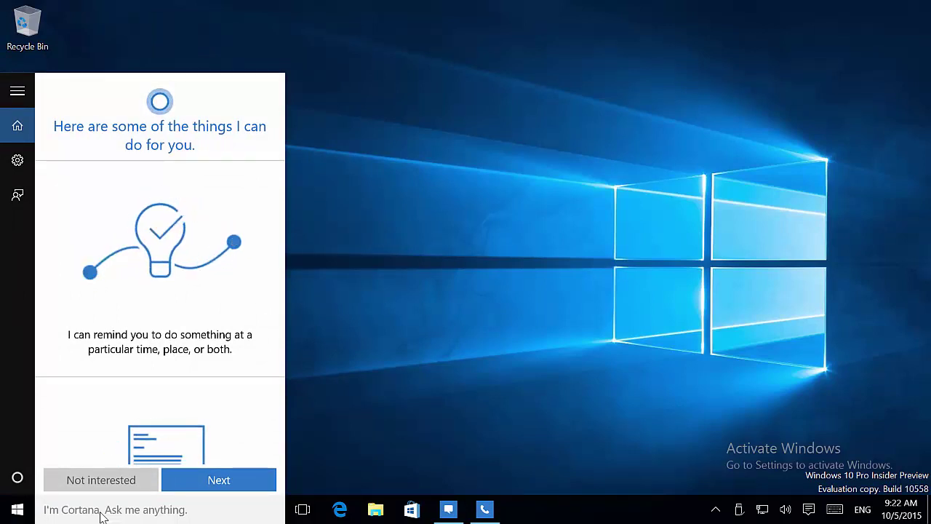
text(s)
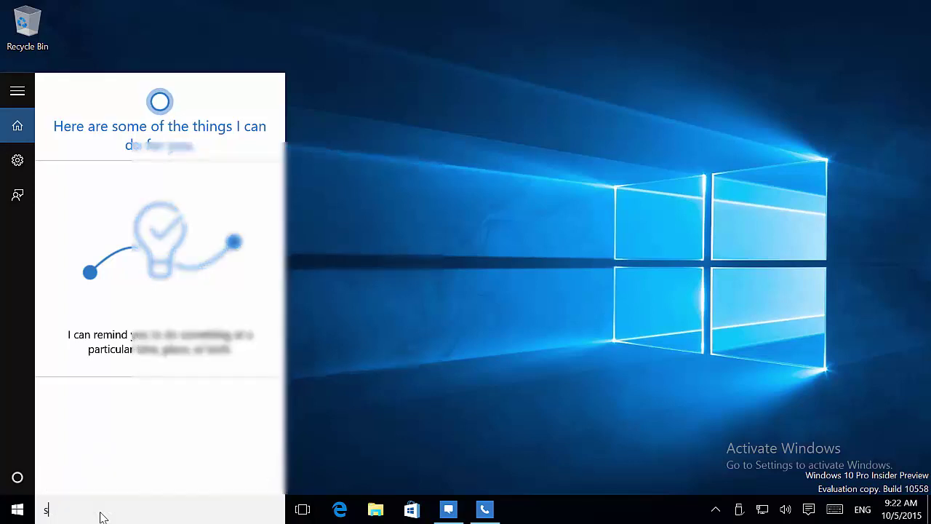
text(kp)
key(BackSpace)
text(k)
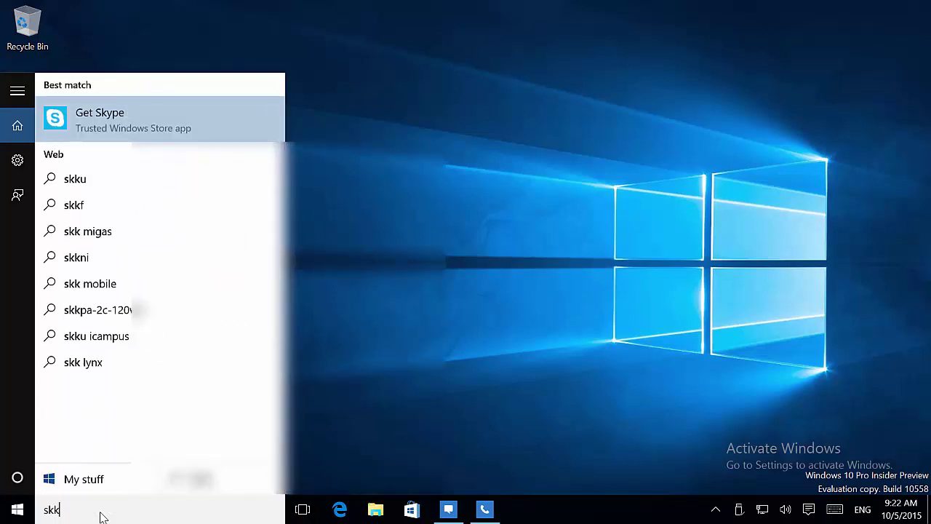
key(BackSpace)
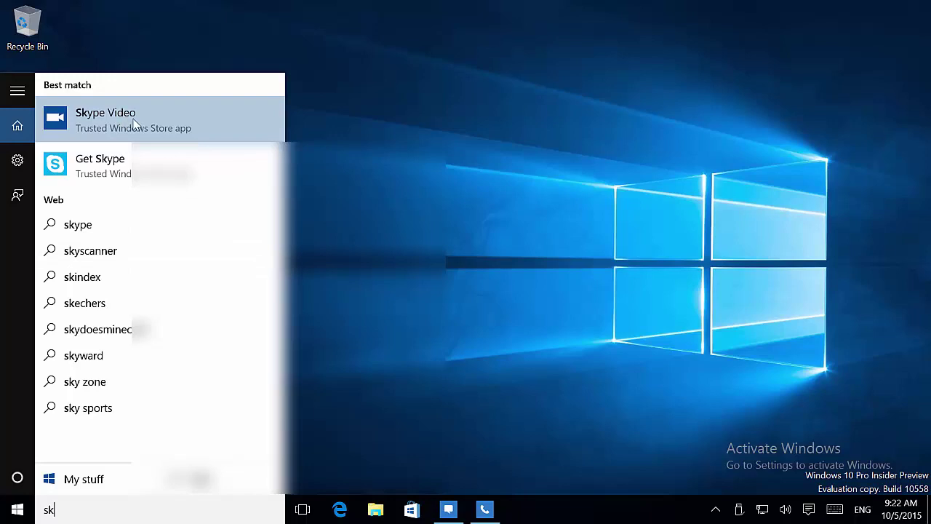
click(133, 120)
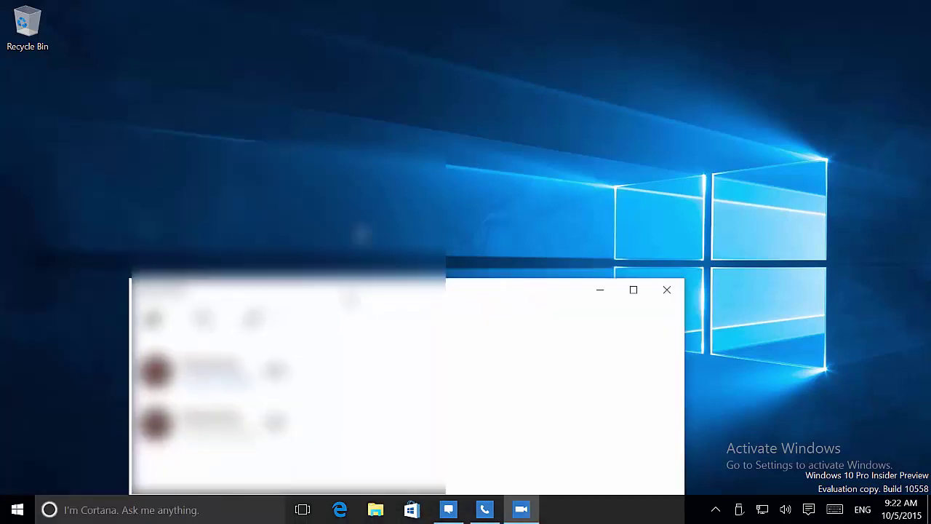
drag(351, 296, 356, 84)
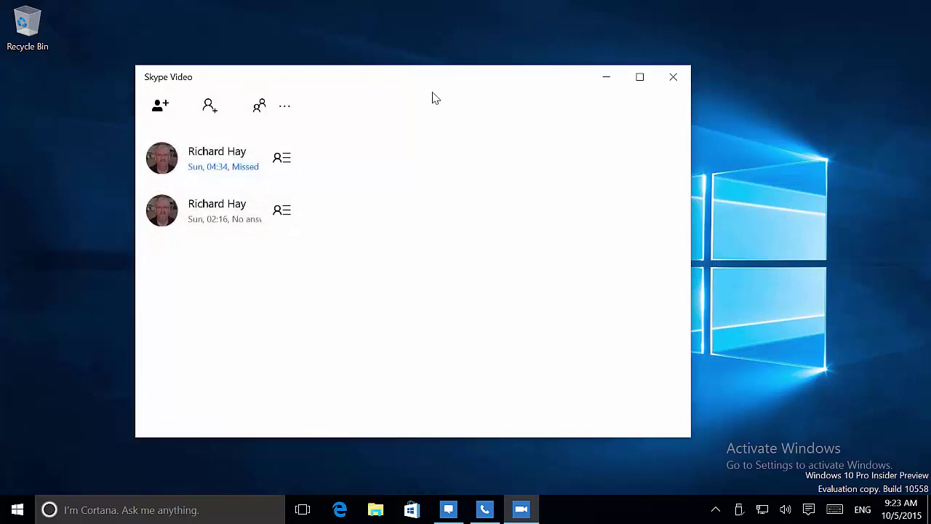
Minimize Skype Video to reveal the desktop and preview the running apps on the taskbar.
click(608, 78)
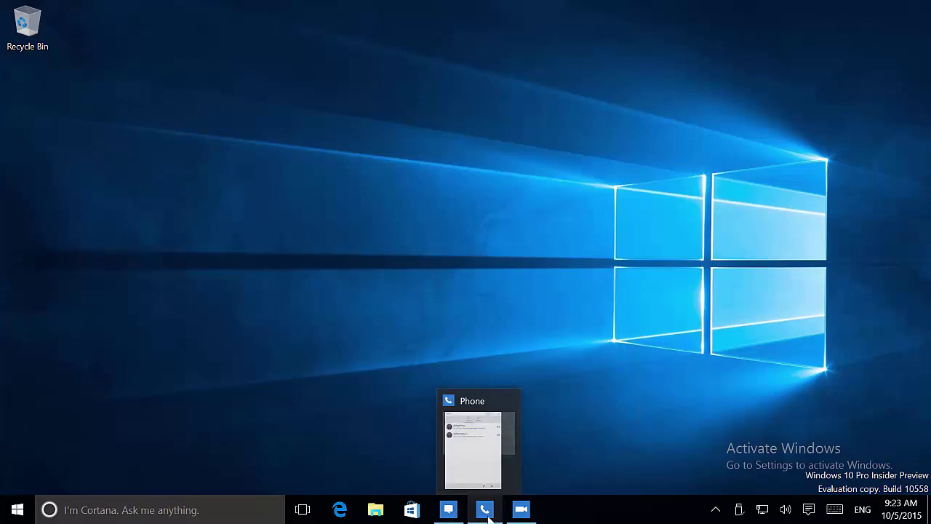
mouse_move(522, 519)
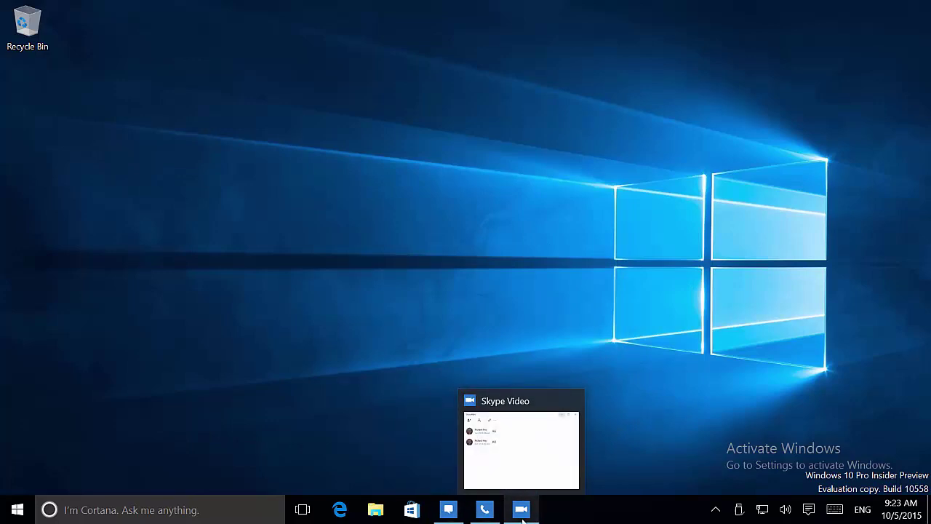